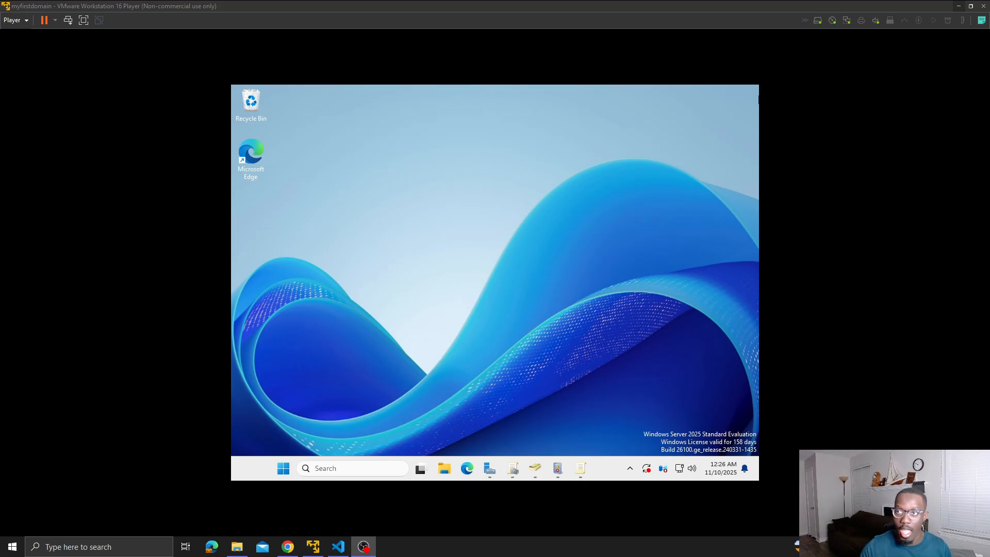
key("alt+Tab")
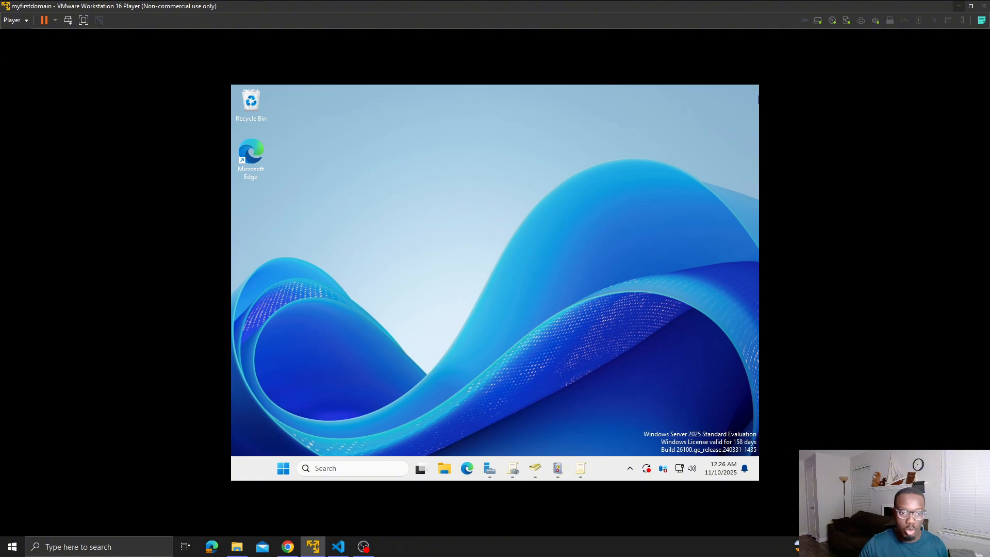
key("alt+Tab")
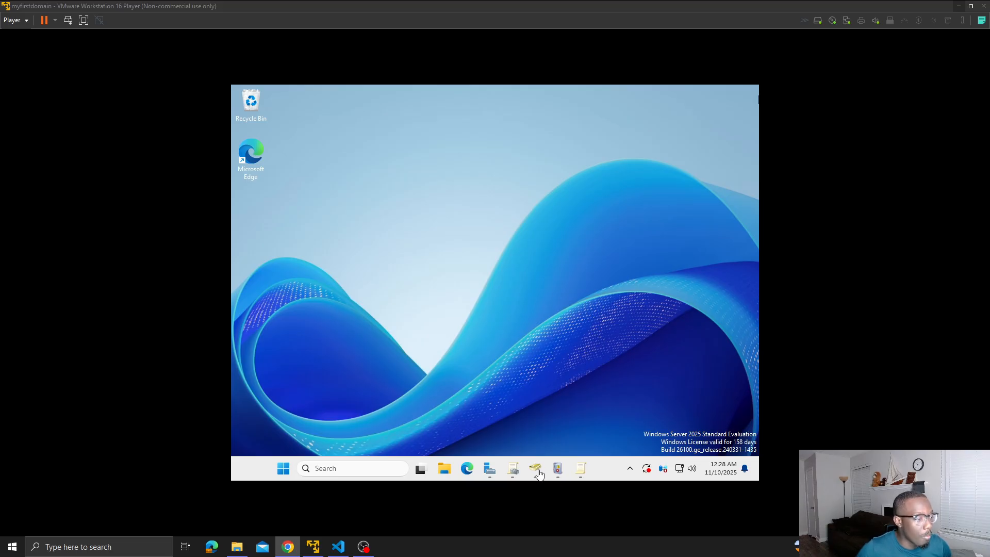
- Bring up the Group Policy Management console already running on the server
left_click(516, 473)
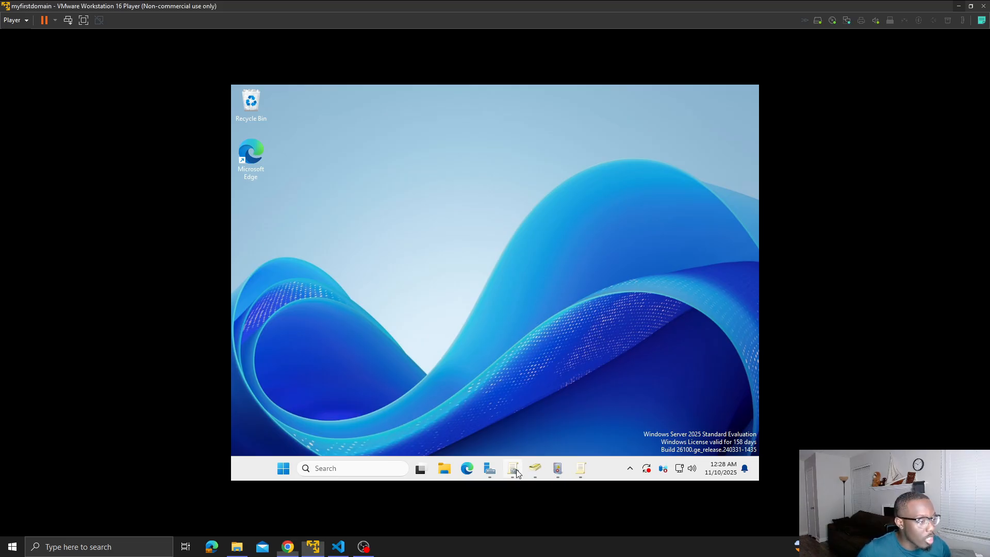
left_click(517, 473)
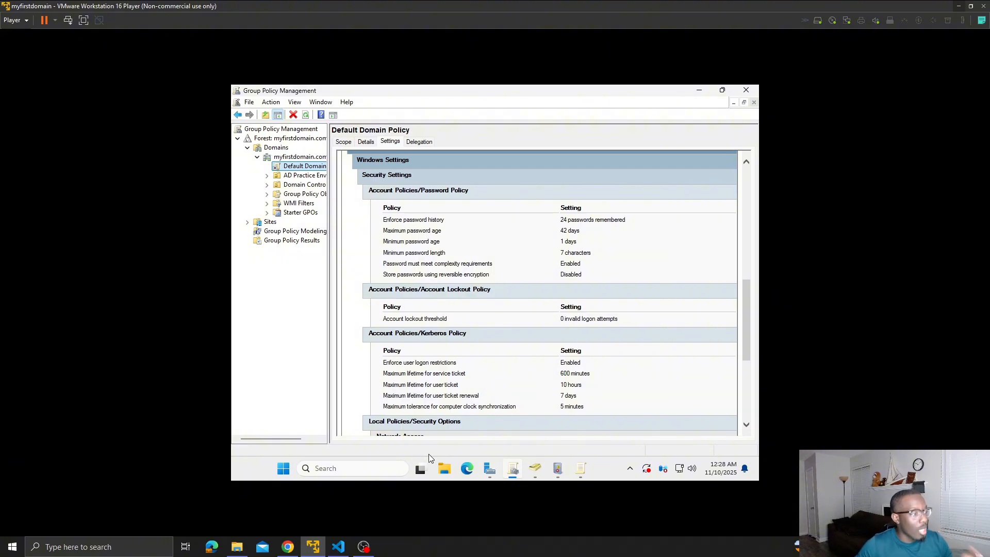
left_click(397, 467)
type("group")
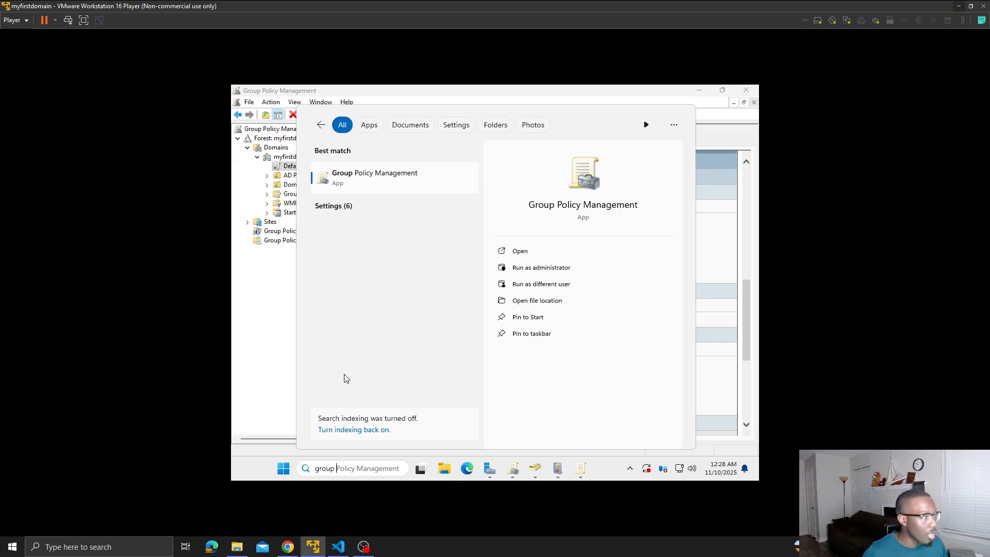
left_click(251, 372)
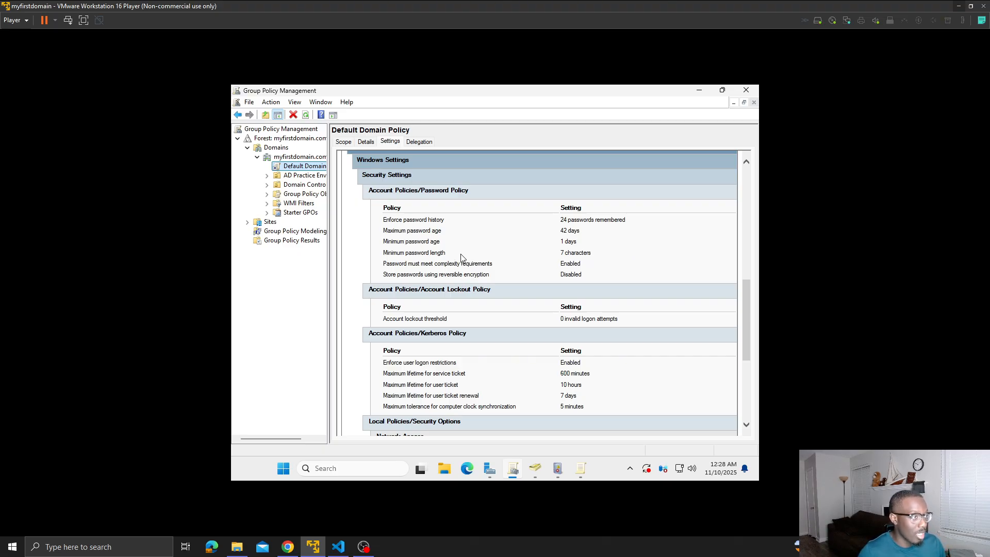
- Examine the minimum password length and account lockout threshold values in the Default Domain Policy settings report
left_click_drag(599, 255, 562, 255)
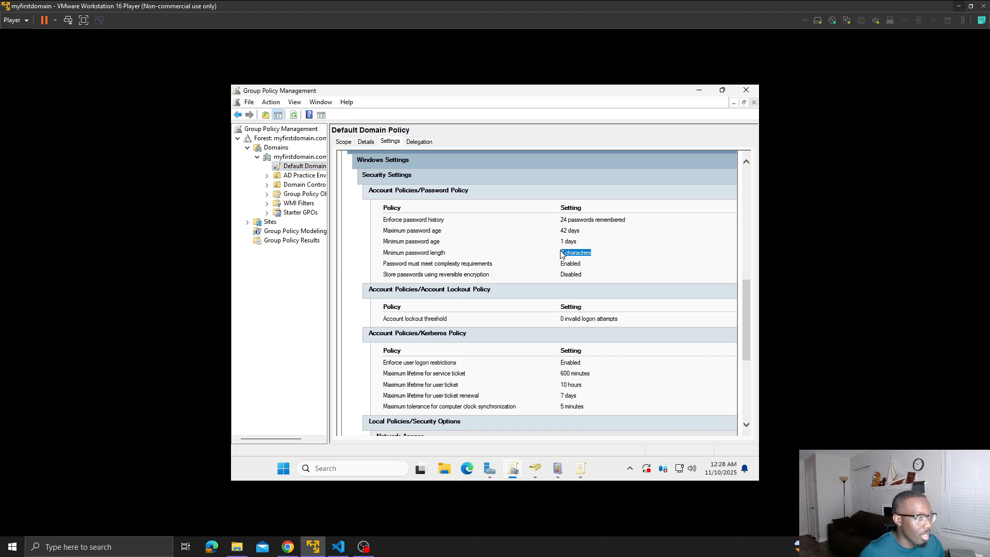
left_click(629, 320)
left_click_drag(595, 319, 560, 321)
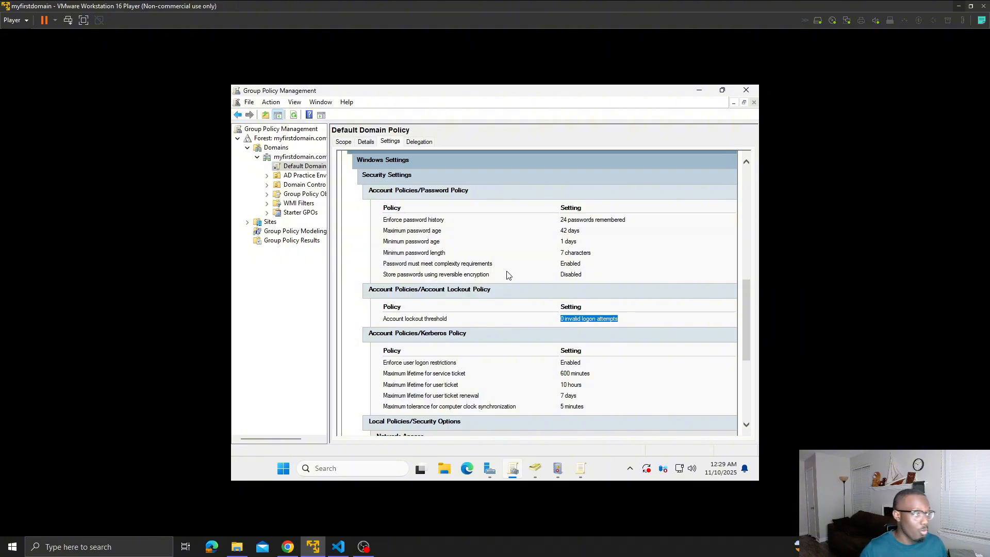
- Open the Default Domain Policy for editing and show the Password Policy under the computer's Windows security settings, Account Policies
right_click(298, 169)
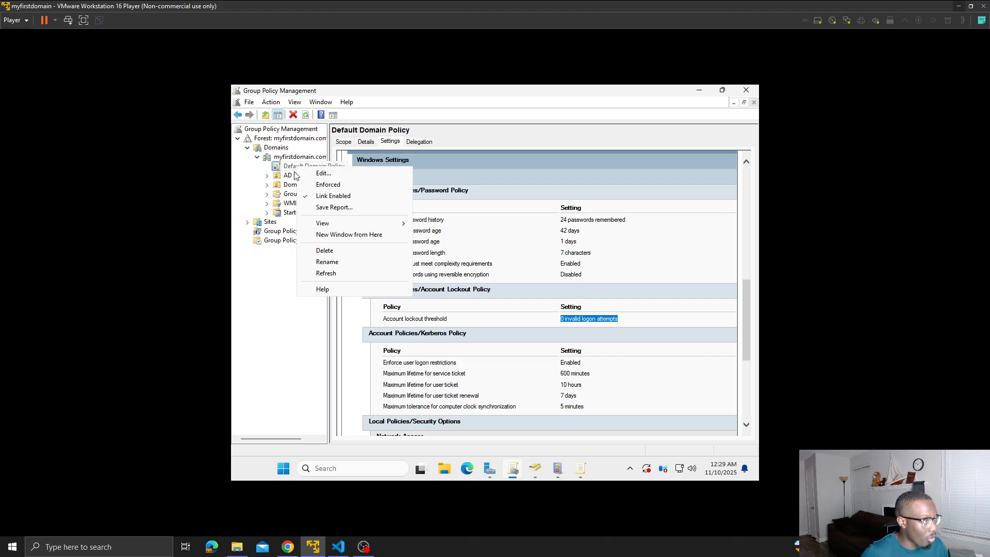
left_click(343, 176)
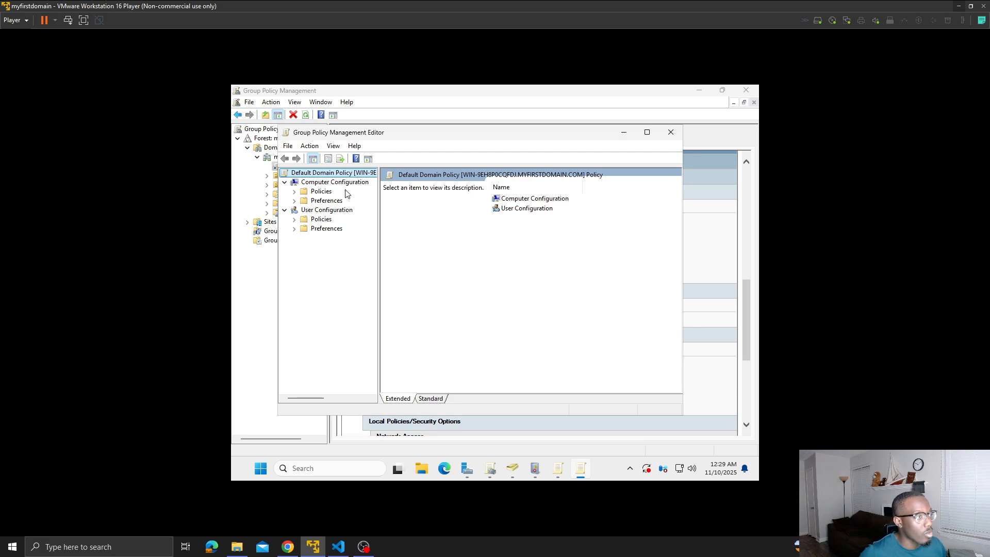
left_click(297, 192)
left_click_drag(465, 136, 538, 174)
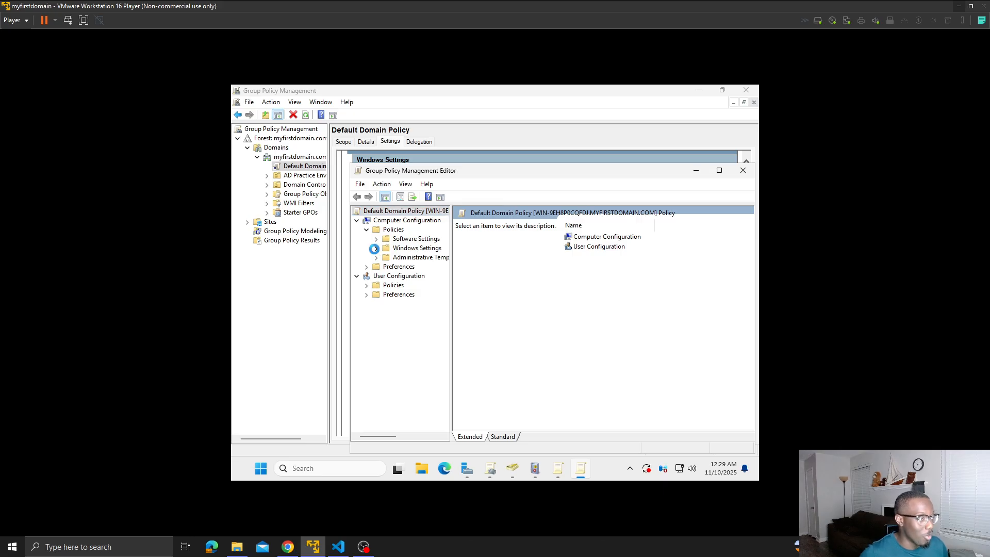
left_click(376, 248)
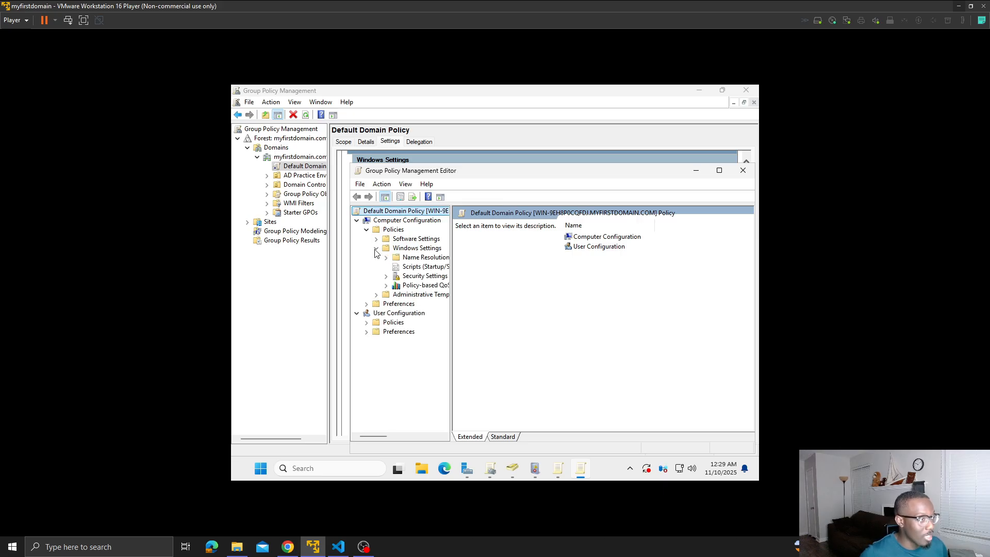
left_click(386, 276)
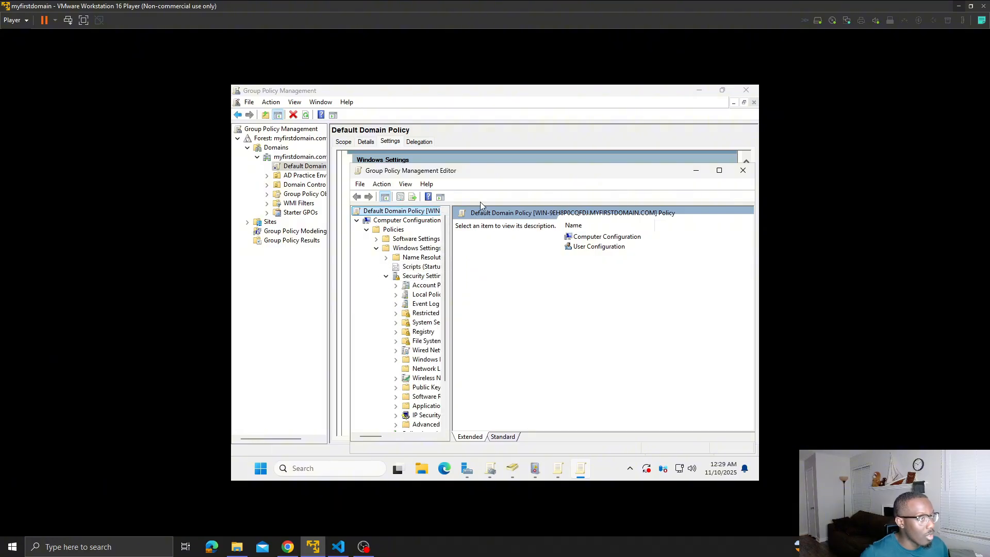
left_click_drag(376, 434, 386, 435)
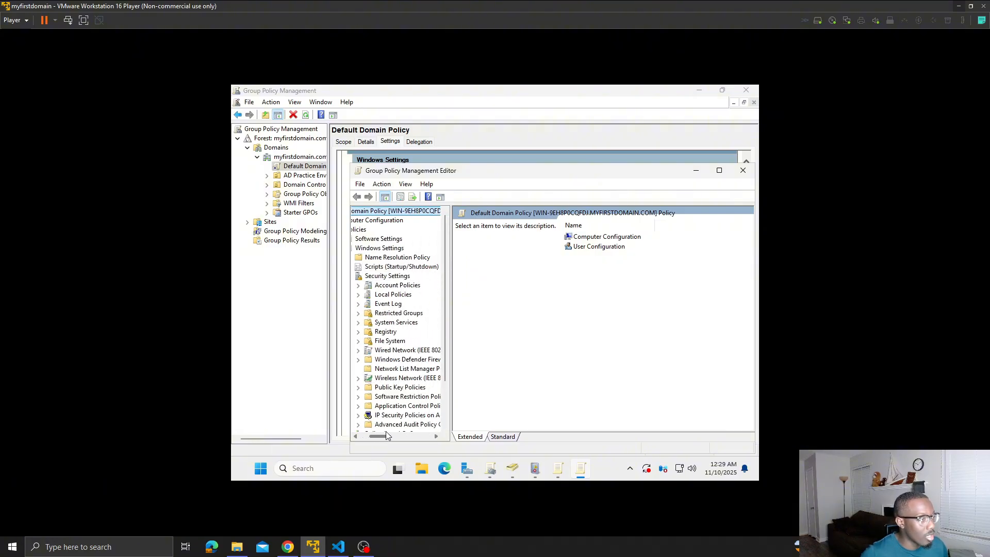
left_click(358, 286)
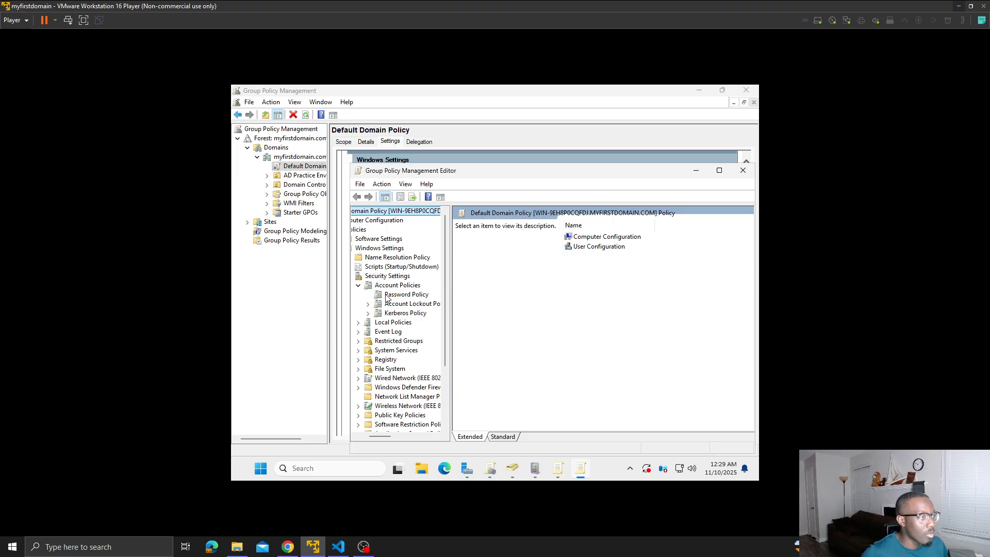
left_click(388, 296)
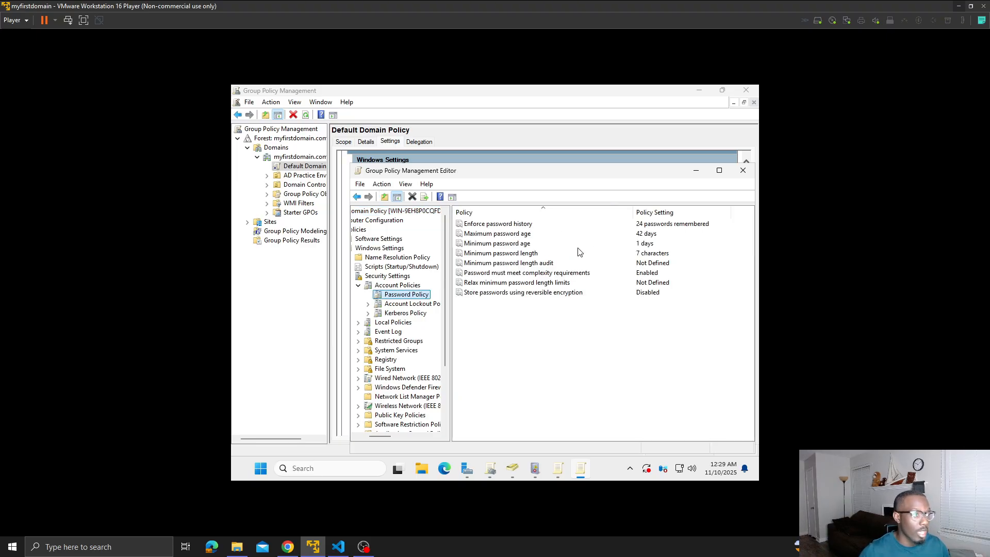
- Set the minimum password length to 14 characters and keep the password complexity requirement enabled
left_click(524, 257)
double_click(524, 256)
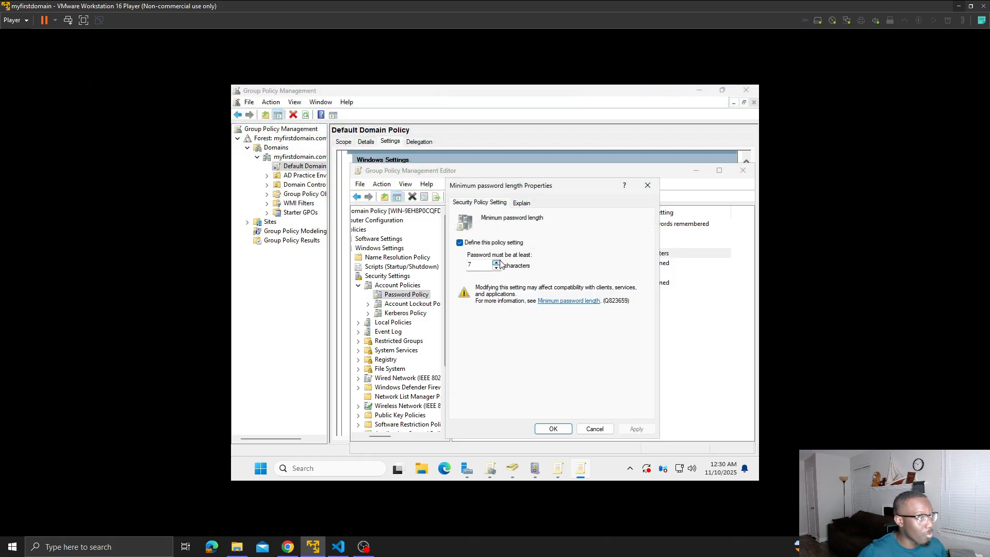
left_click(496, 262)
left_click(497, 262)
left_click(497, 263)
left_click(497, 262)
left_click(496, 262)
left_click(496, 263)
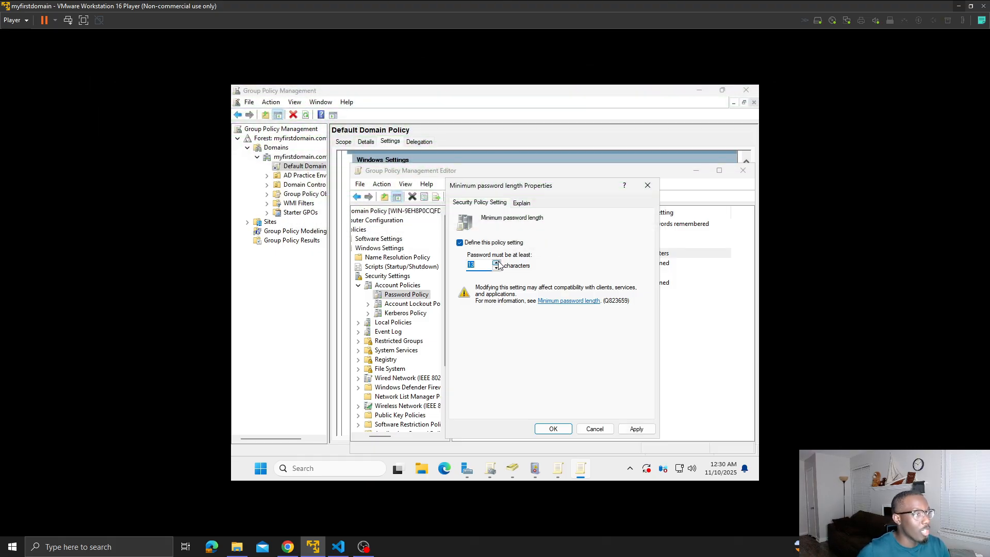
left_click(496, 262)
left_click(642, 428)
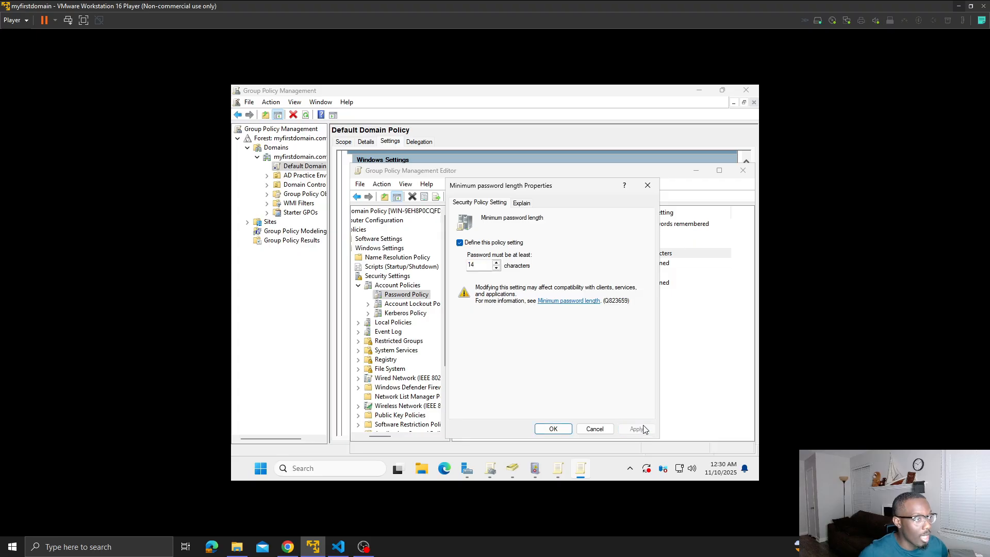
left_click(562, 429)
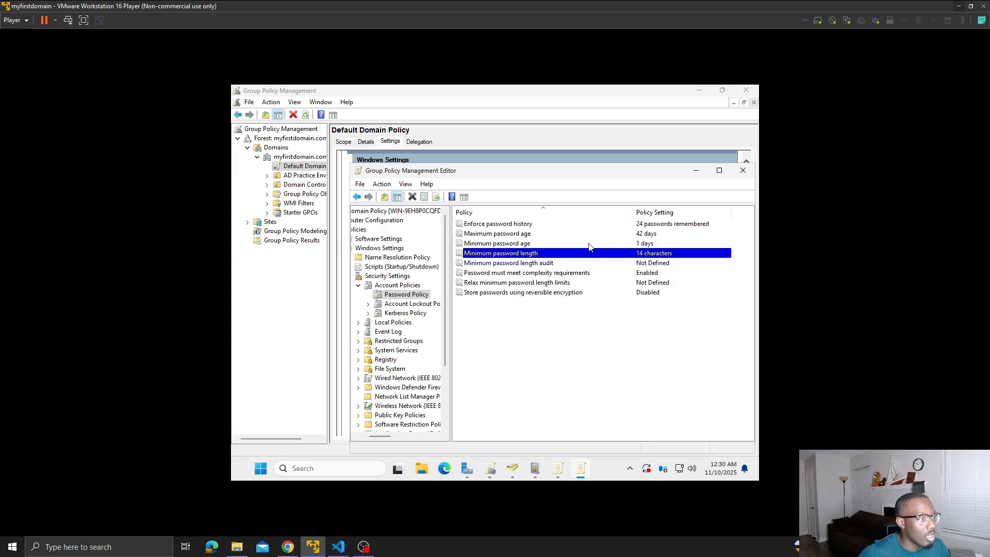
double_click(549, 273)
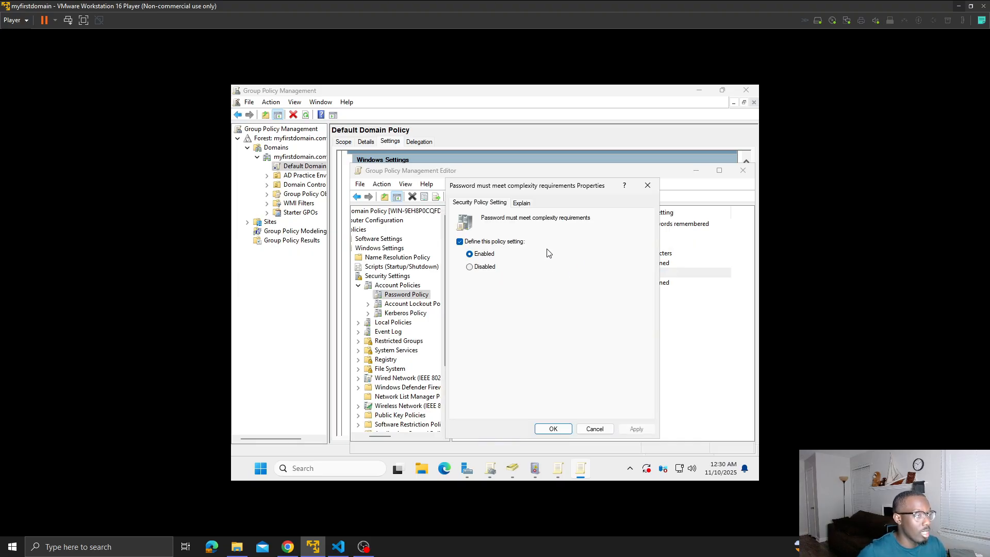
left_click(552, 429)
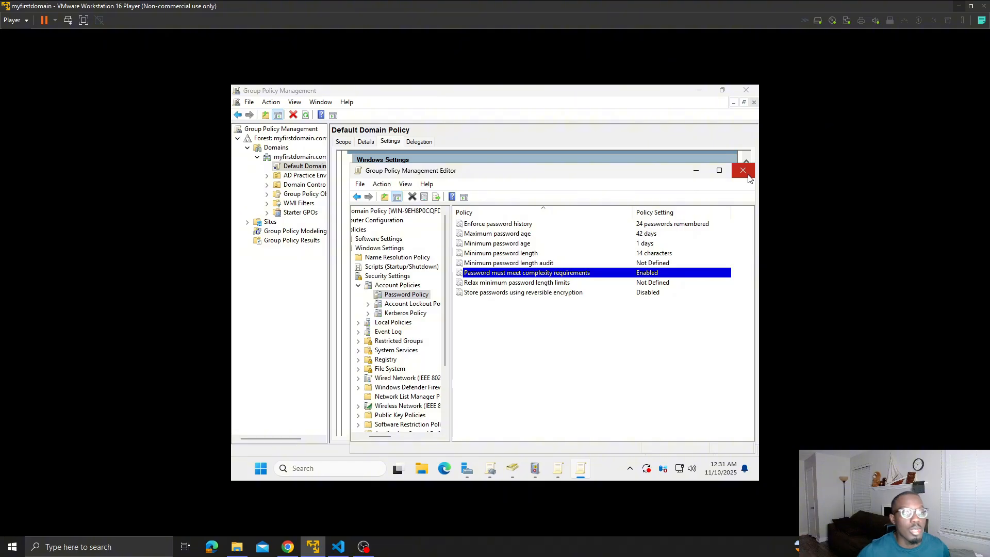
- In the Account Lockout Policy, set the lockout threshold to 5 invalid logon attempts and accept the suggested values for the related policies
left_click(416, 304)
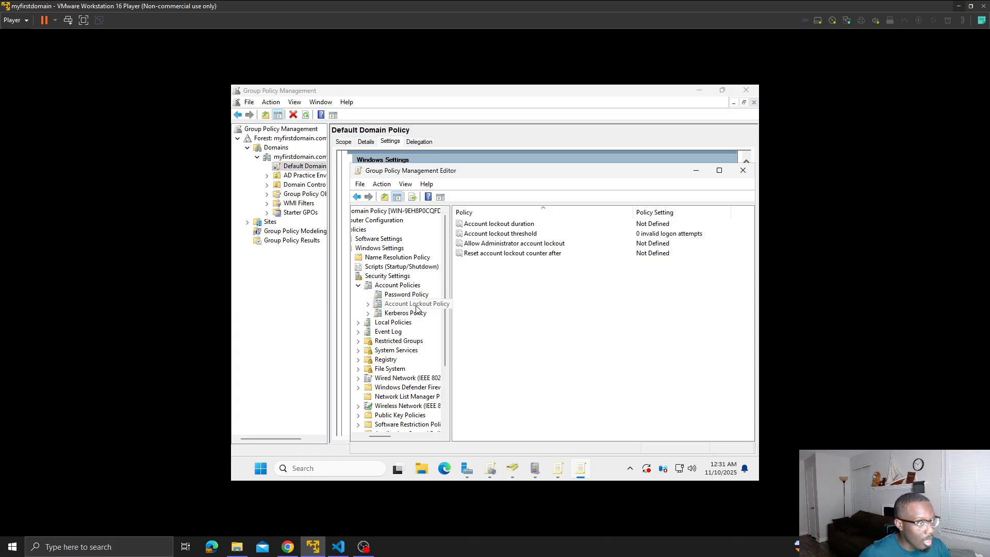
double_click(524, 236)
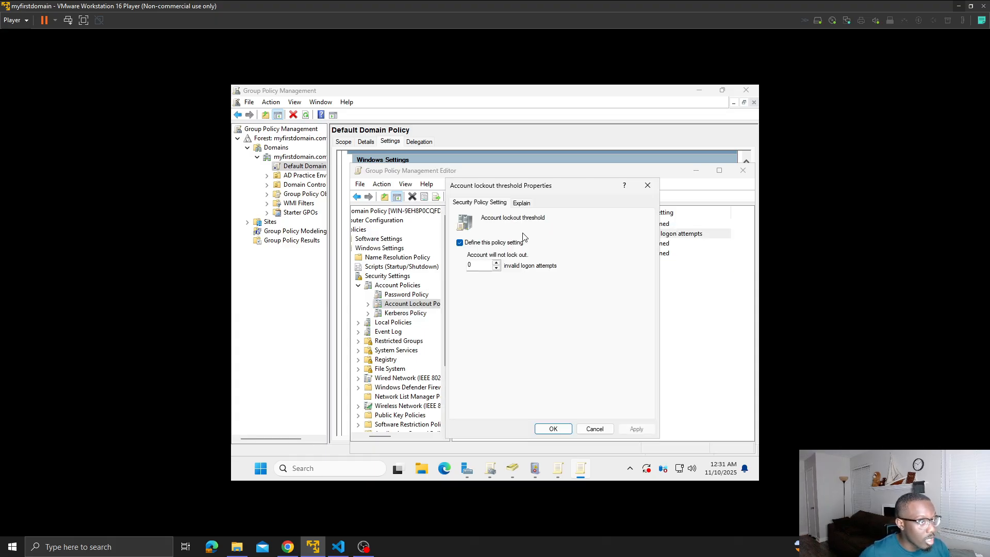
left_click(496, 262)
left_click(497, 262)
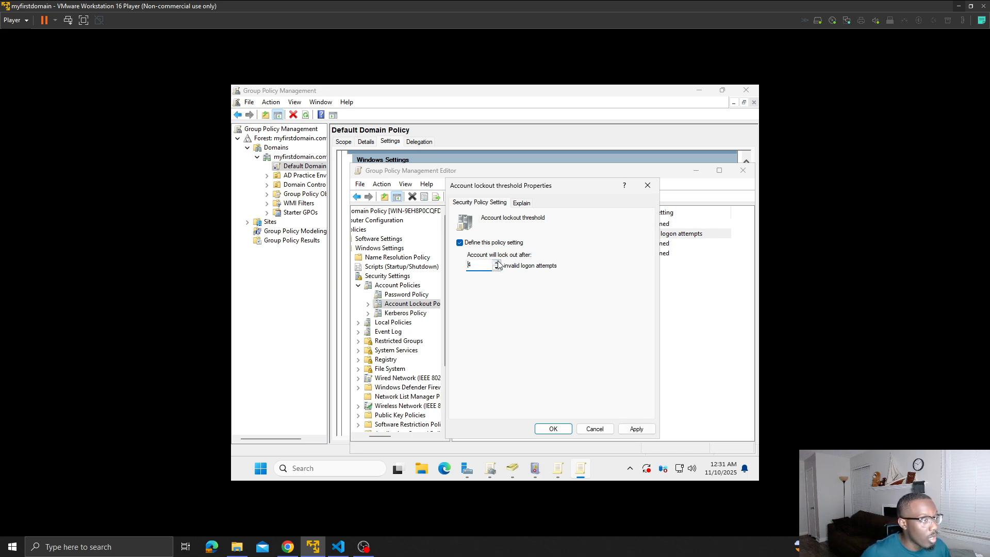
left_click(497, 262)
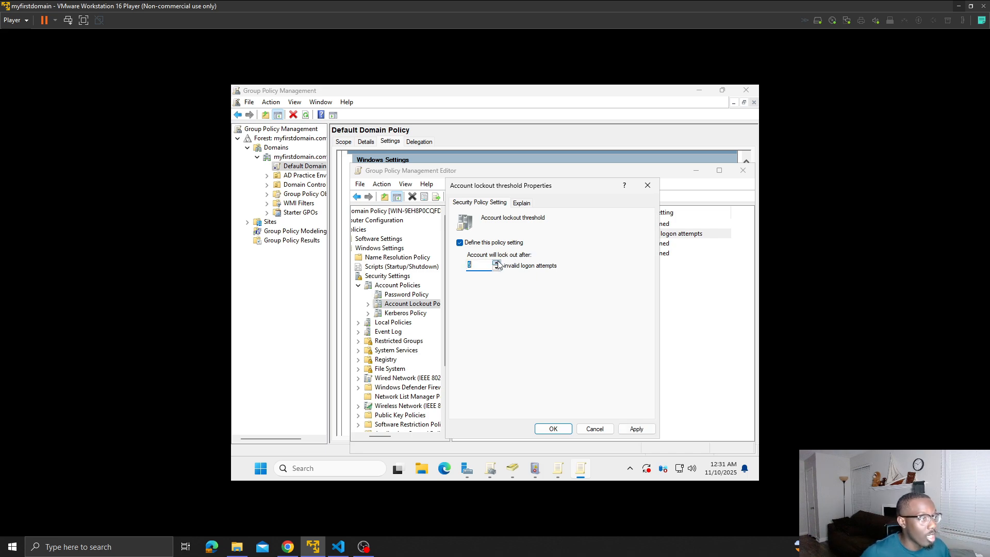
left_click(638, 429)
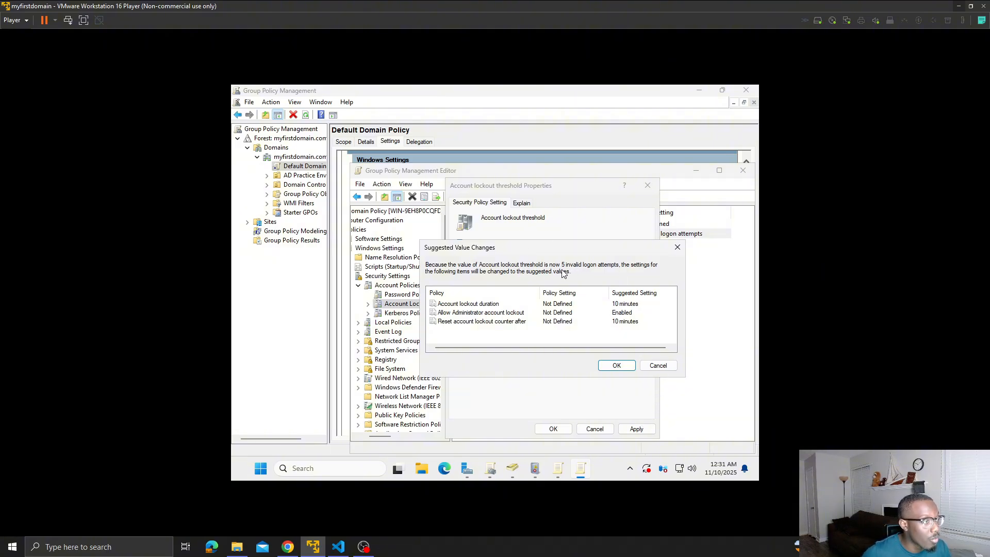
left_click(616, 365)
left_click(560, 426)
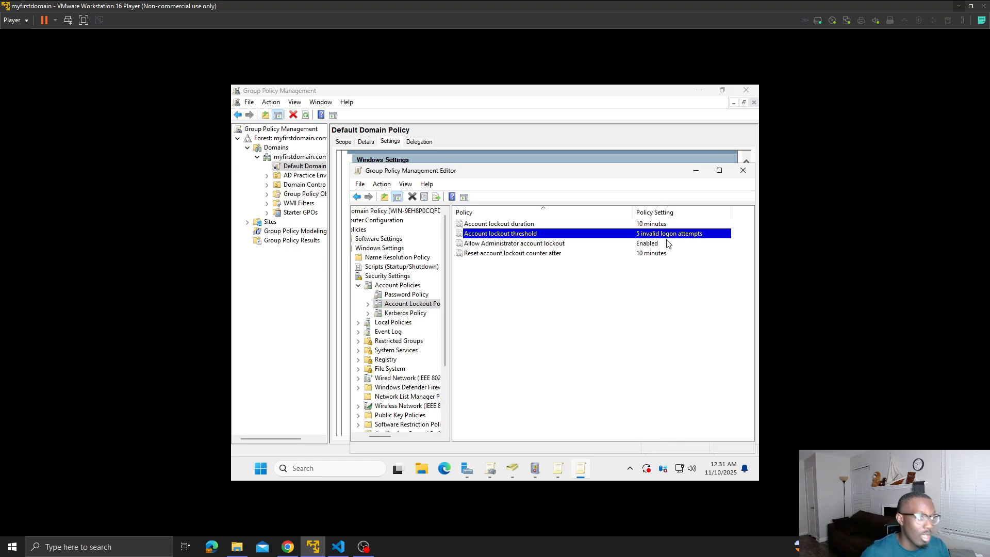
- Set the account lockout duration to 120 minutes and minimize both Group Policy windows
left_click(572, 228)
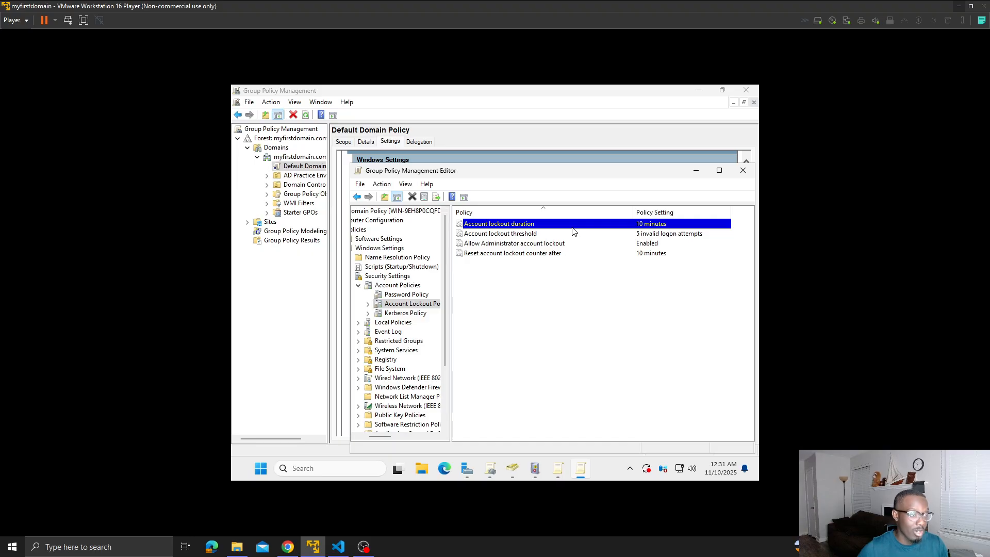
double_click(572, 231)
left_click(476, 264)
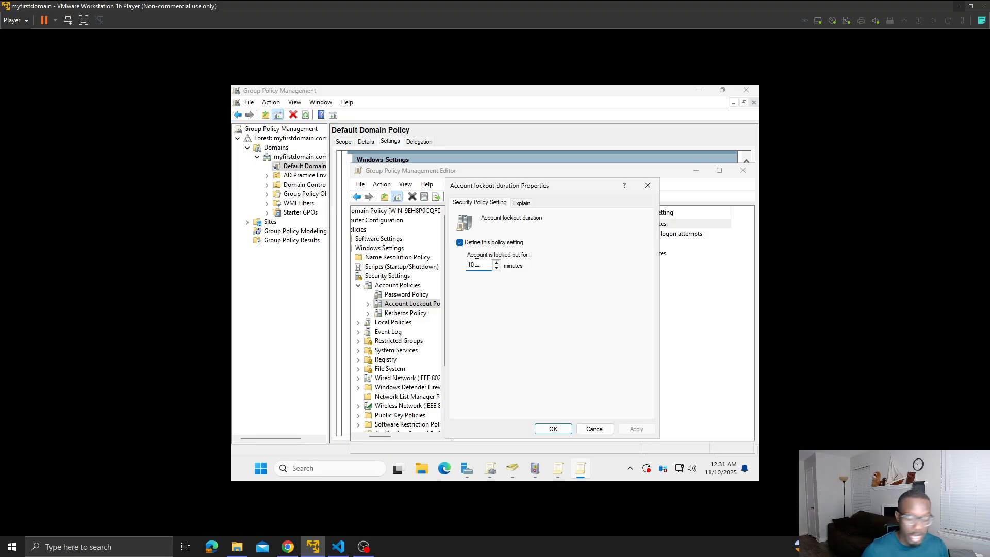
key("BackSpace")
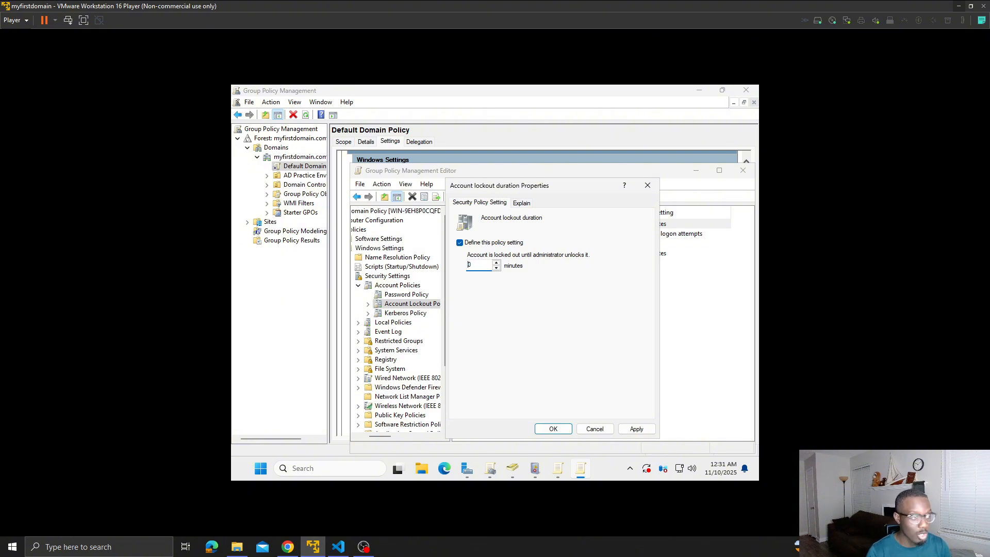
type("12")
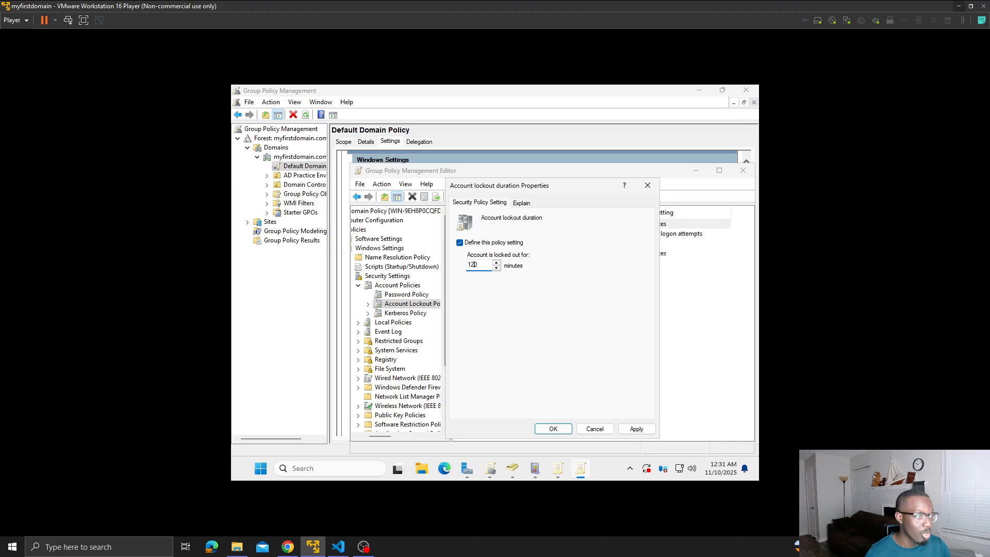
left_click(649, 430)
left_click(563, 427)
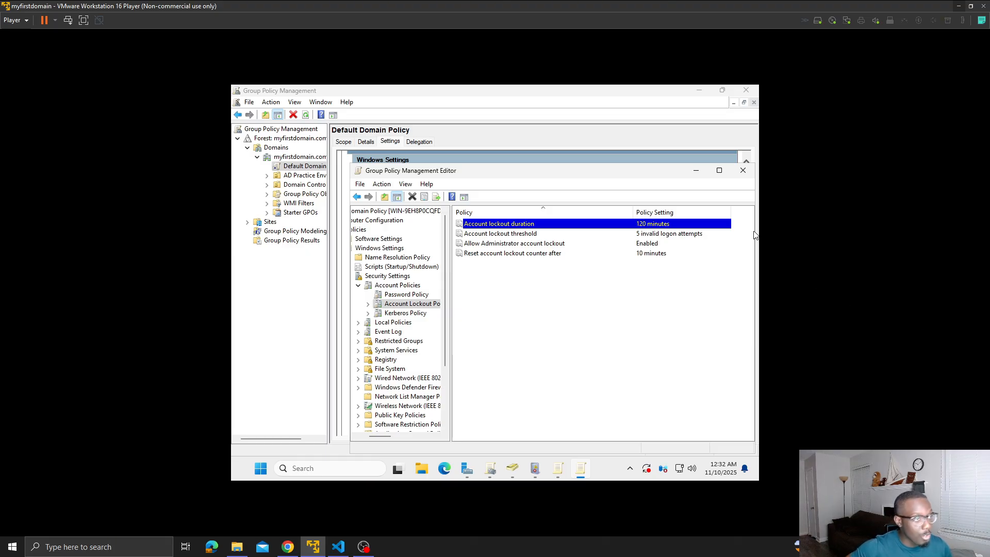
left_click(702, 177)
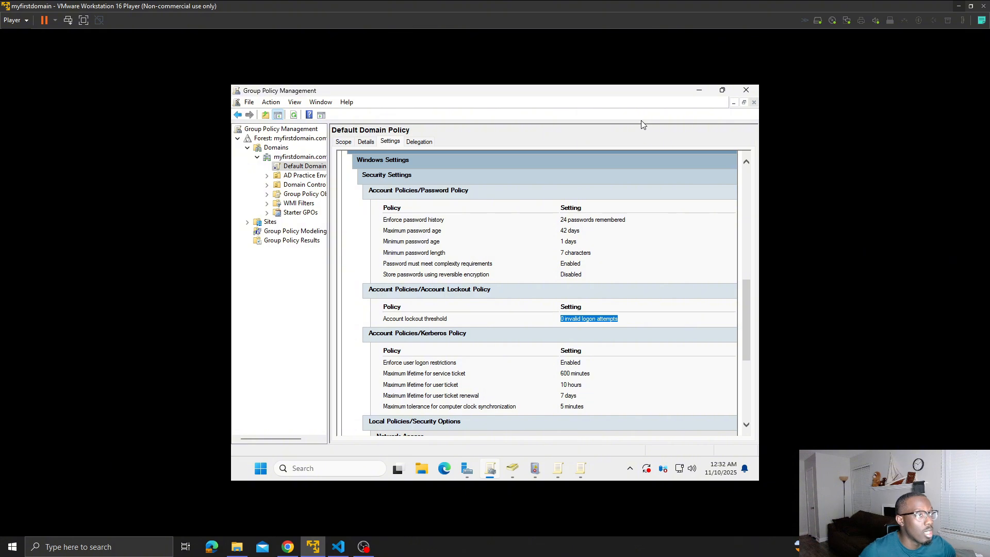
left_click(699, 90)
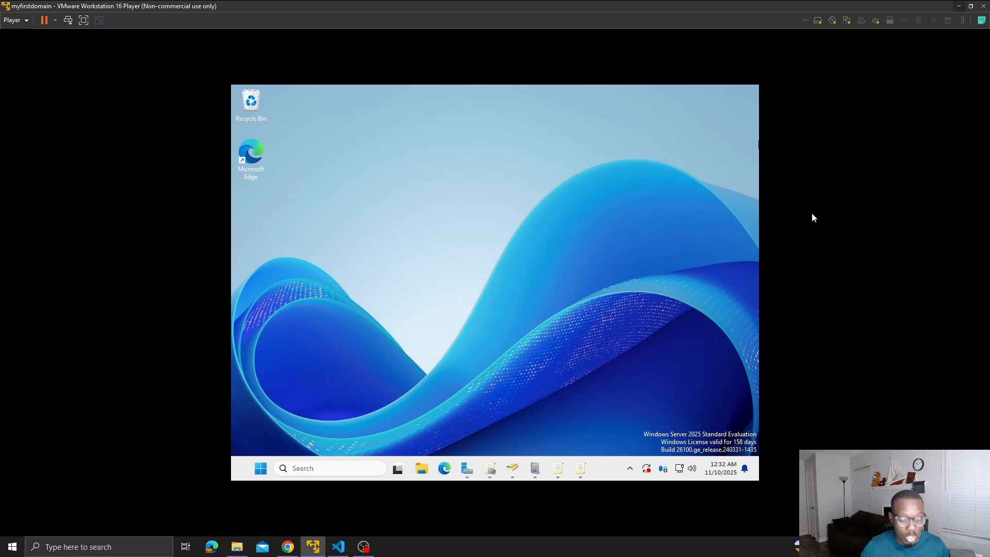
- Open Event Viewer and look through the filtered Security log around the 4688 and 4776 events
left_click(375, 462)
type("event Viewer")
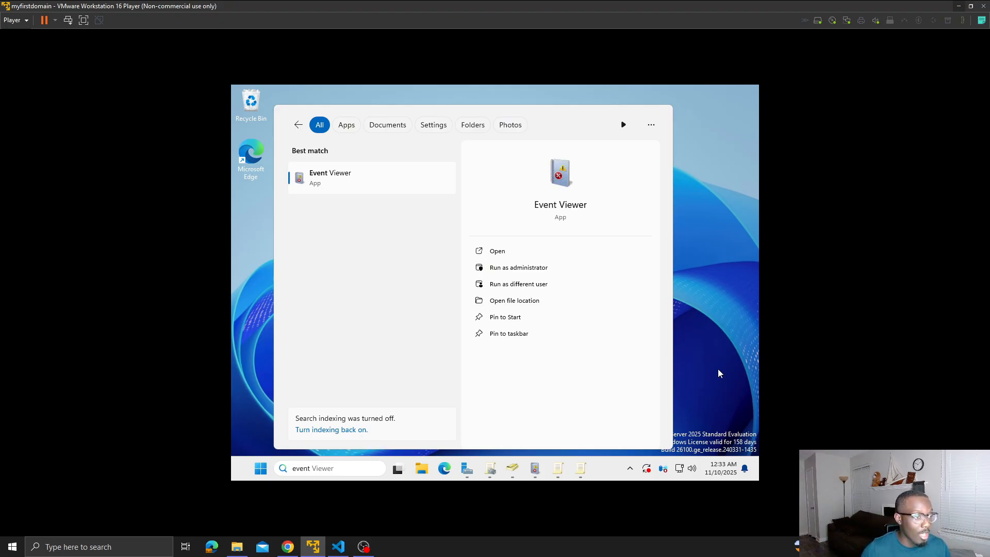
key("Return")
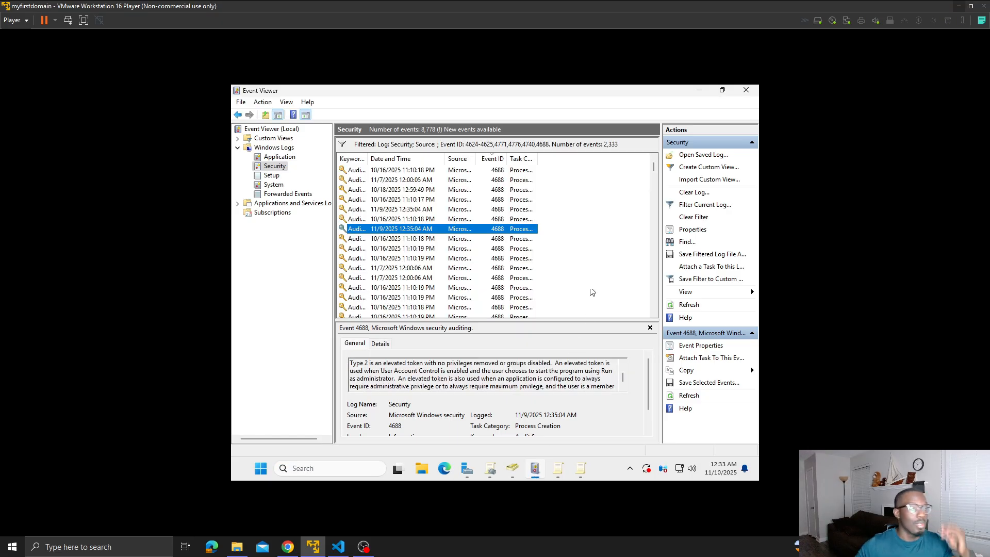
scroll(600, 242, "down", 2)
scroll(600, 242, "up", 5)
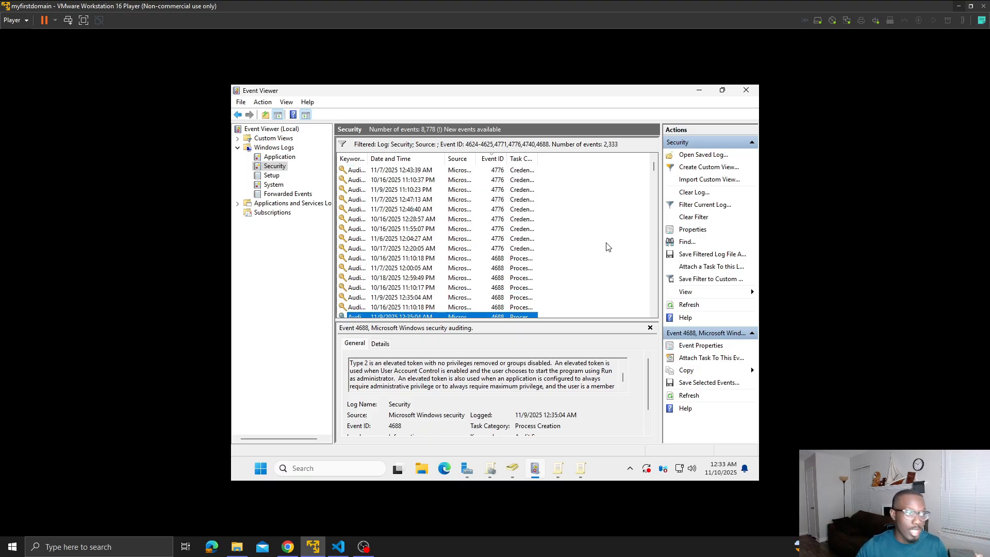
scroll(606, 242, "up", 1)
scroll(606, 247, "up", 2)
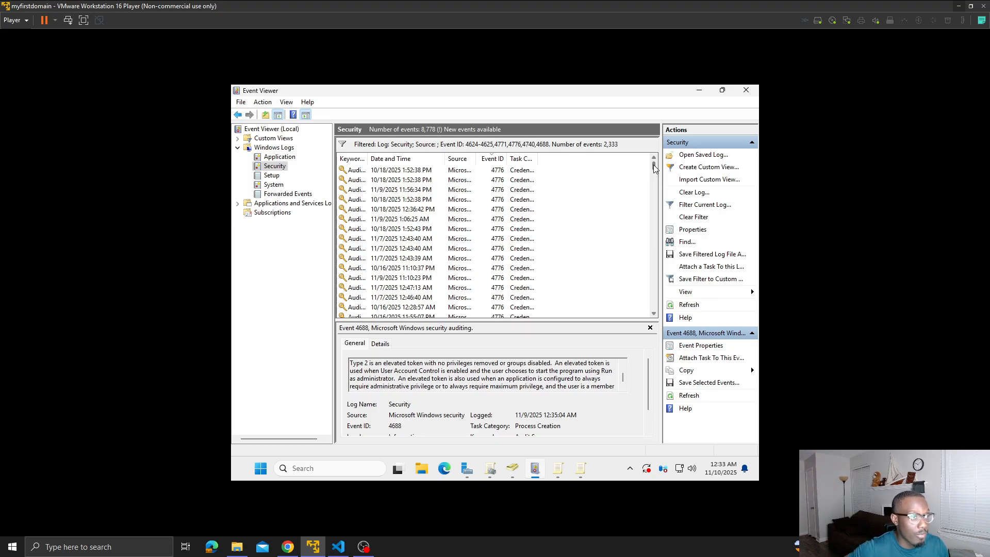
- Select the last 4624 logon event at the end of the Security log and read through its details, including the account name
left_click_drag(653, 166, 657, 328)
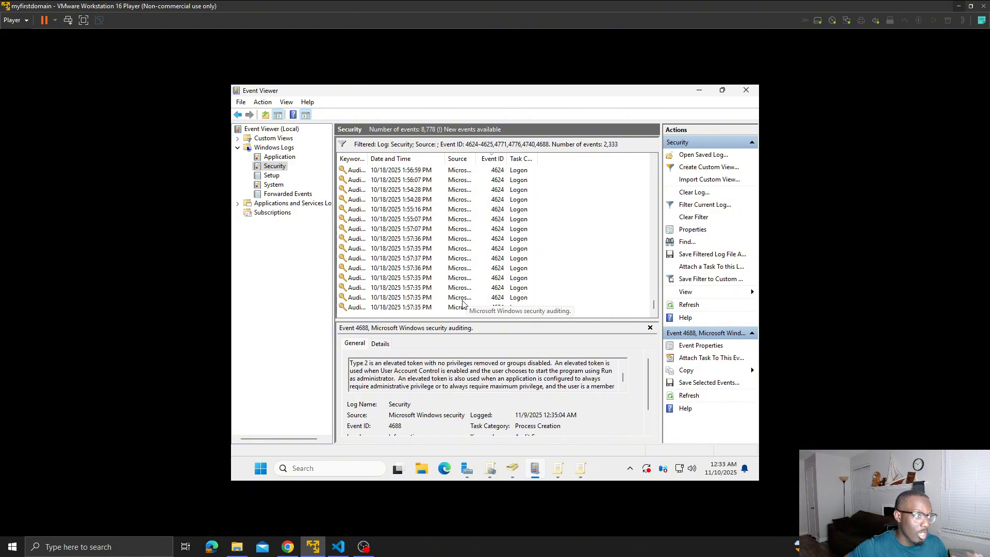
left_click(462, 307)
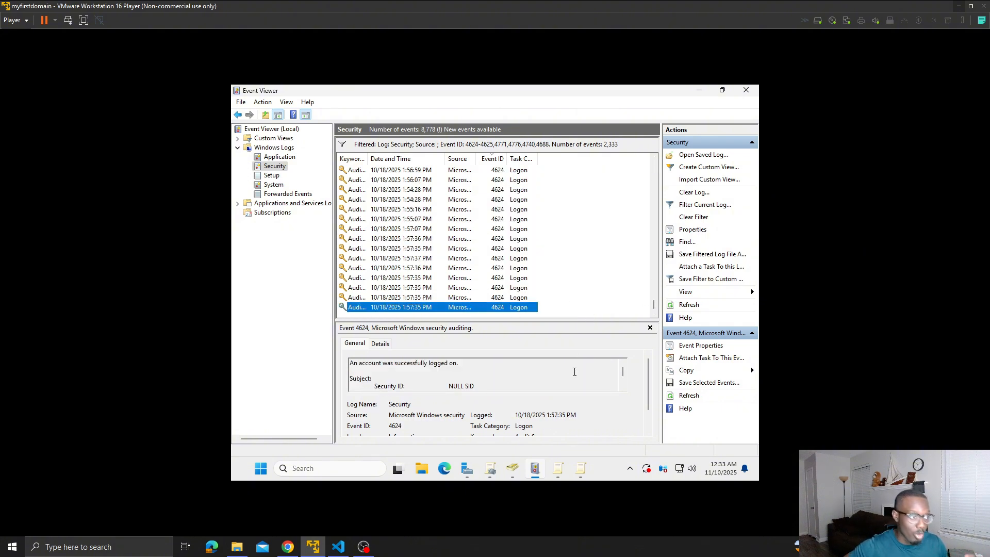
scroll(550, 379, "down", 3)
scroll(550, 379, "down", 3)
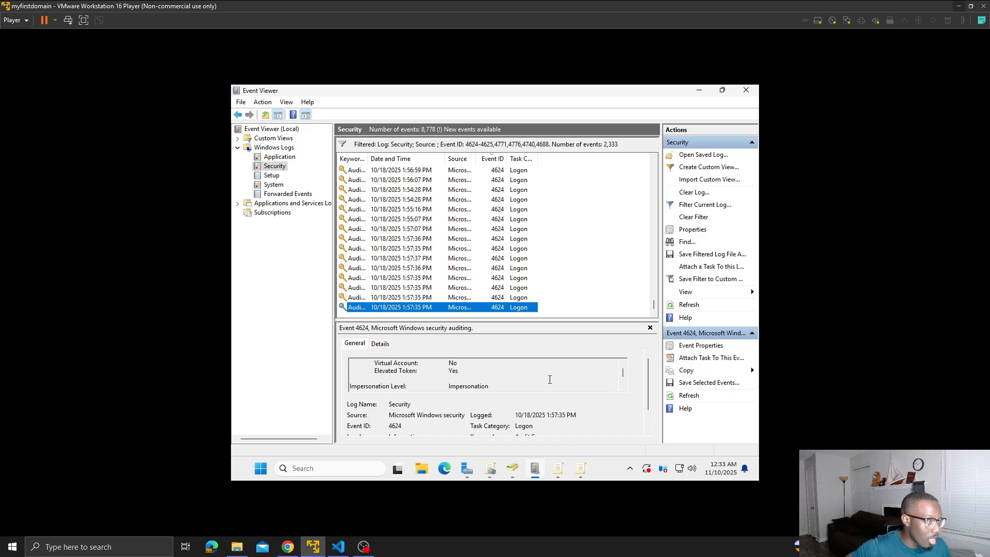
scroll(550, 379, "down", 4)
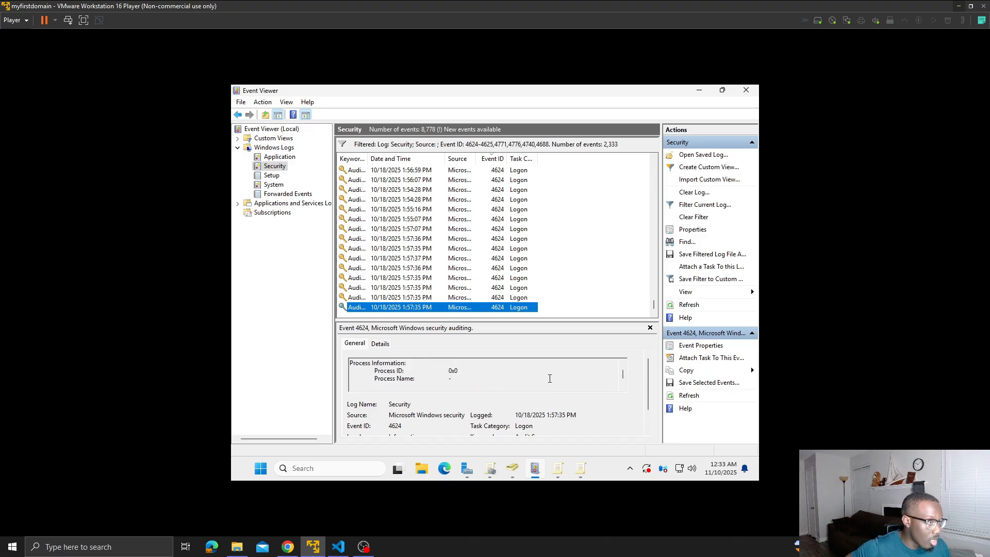
scroll(549, 378, "up", 3)
scroll(549, 378, "up", 1)
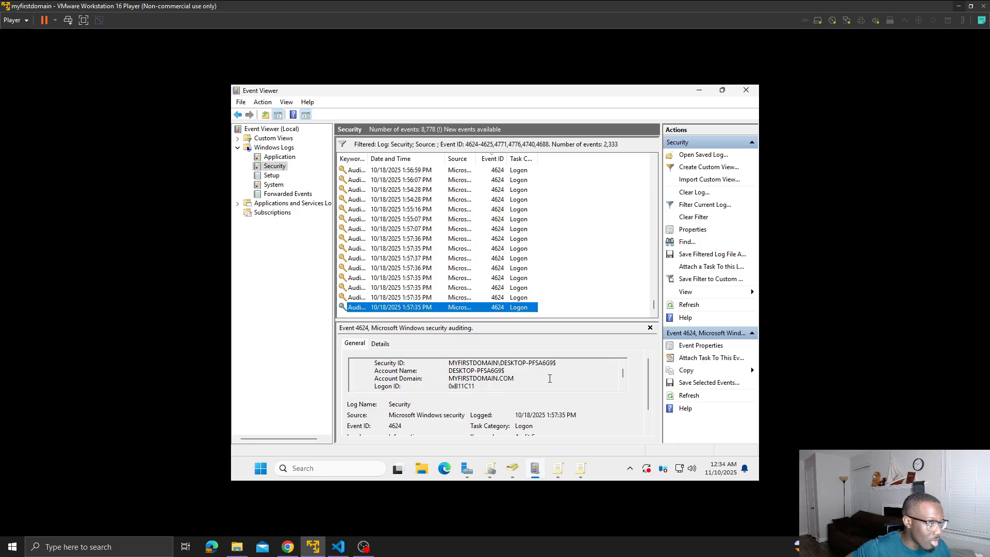
scroll(549, 378, "up", 1)
scroll(549, 379, "down", 1)
left_click_drag(509, 371, 476, 369)
scroll(476, 364, "down", 9)
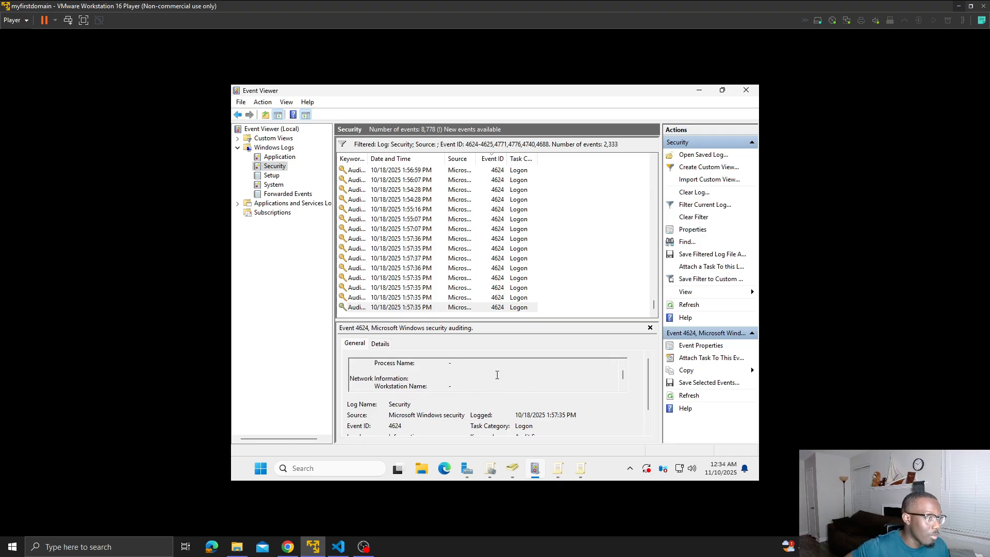
scroll(497, 375, "up", 12)
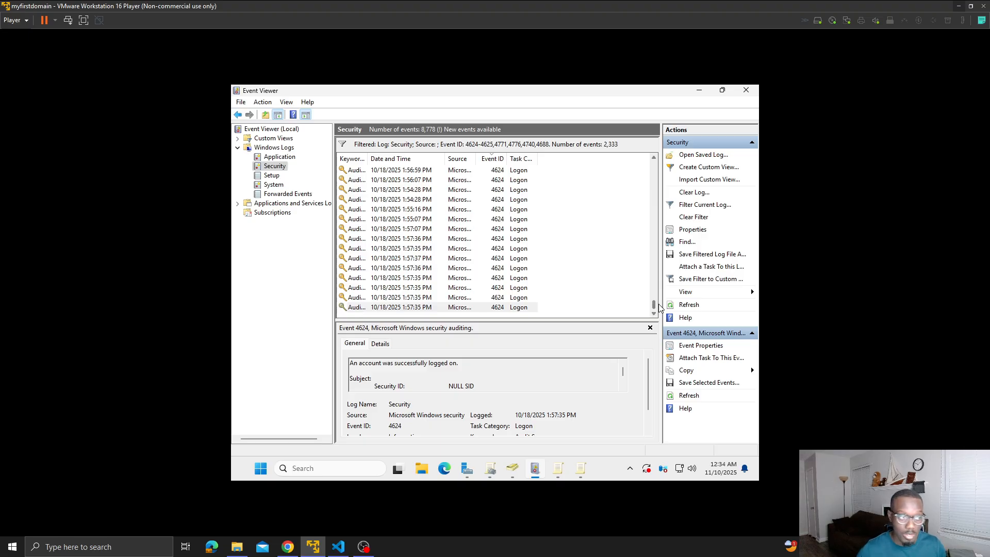
- Find the failed logon event 4625 dated 11/7/2025 1:06:11 AM and read its account and failure information
left_click_drag(653, 305, 654, 286)
scroll(616, 281, "up", 2)
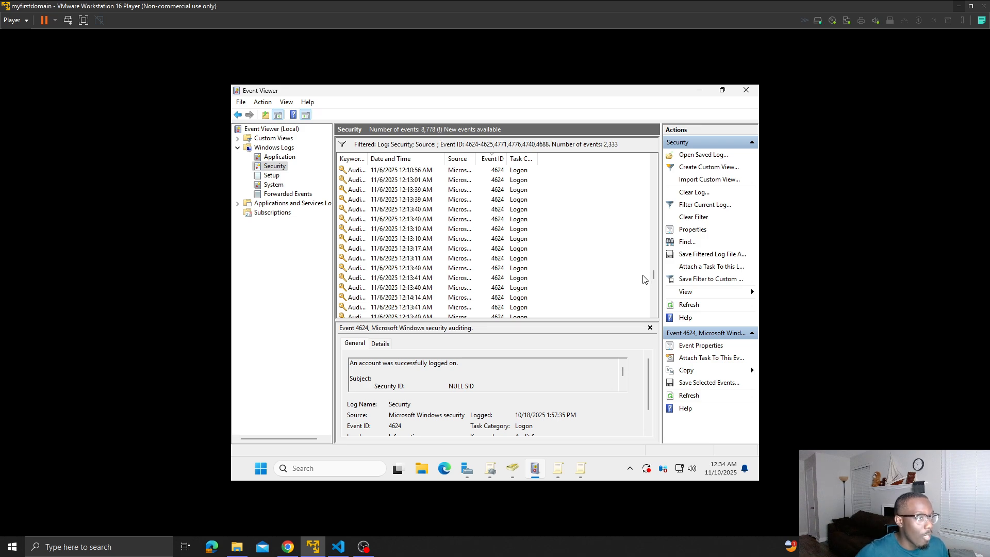
left_click_drag(653, 283, 651, 269)
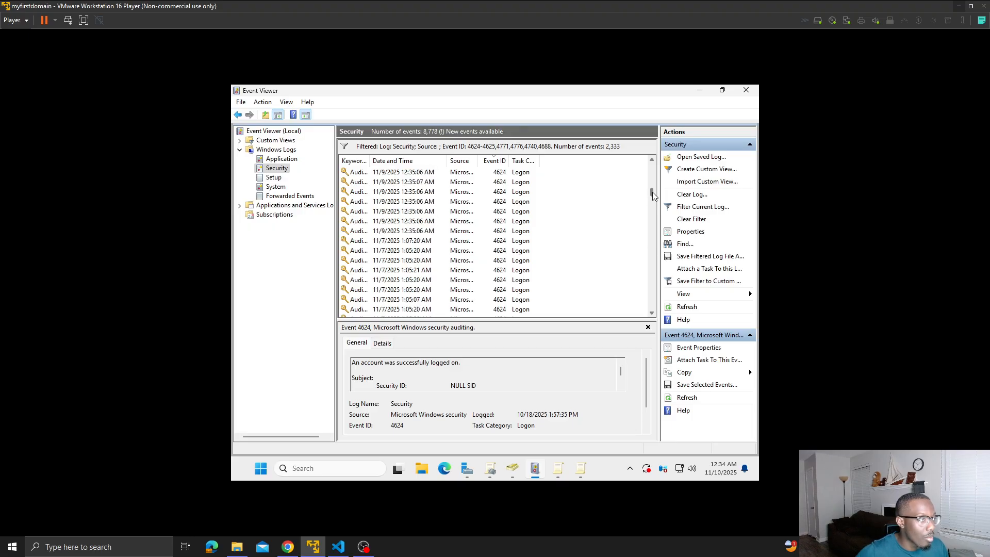
left_click_drag(652, 181, 652, 174)
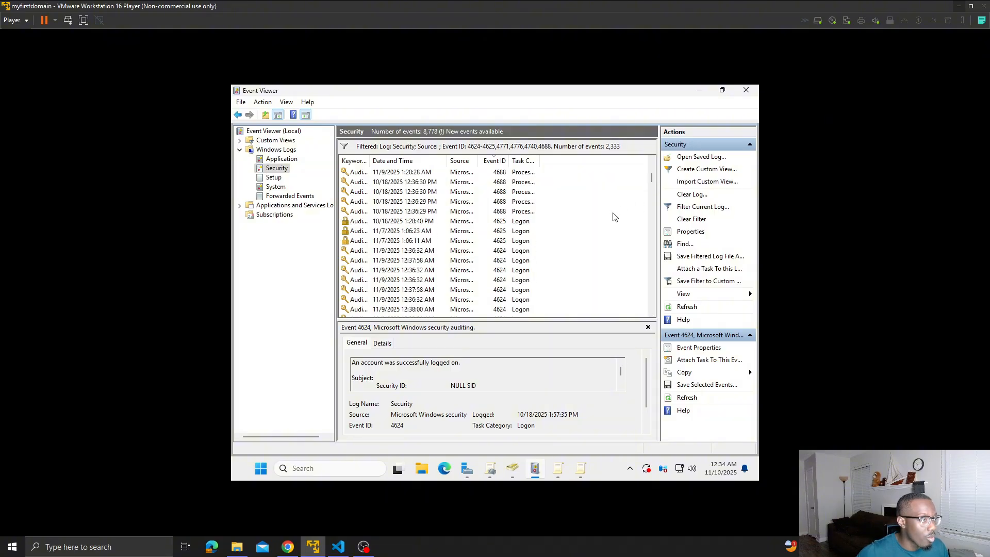
left_click(501, 212)
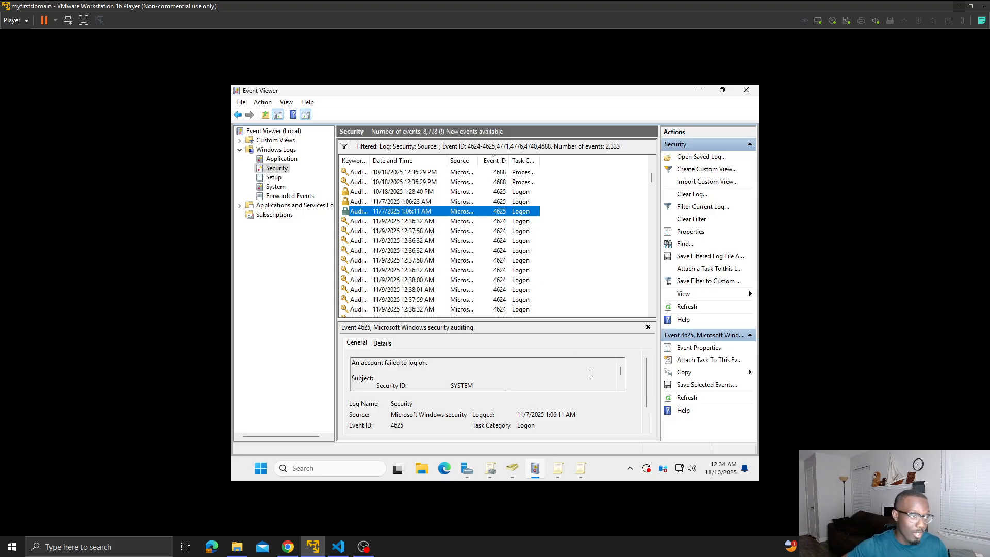
scroll(590, 375, "down", 1)
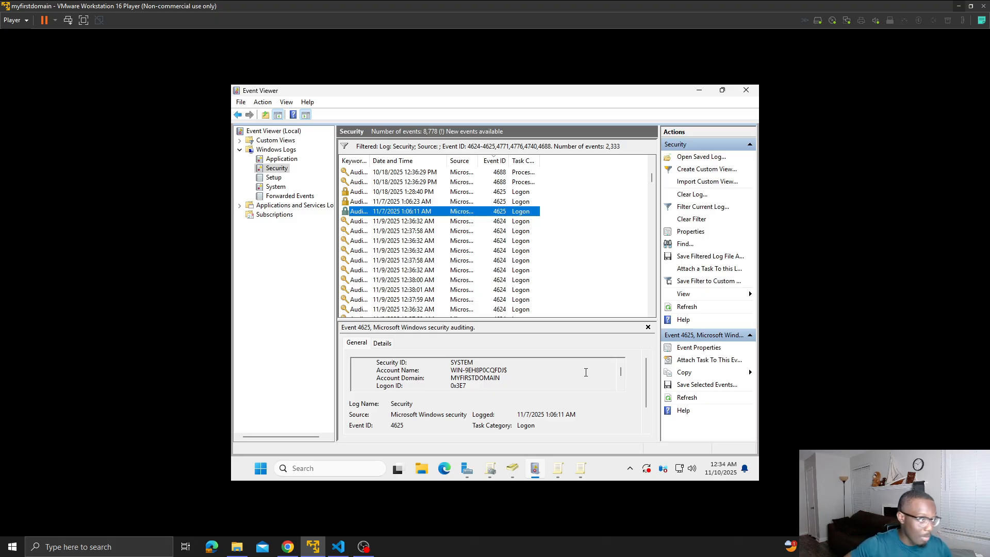
scroll(586, 371, "down", 2)
scroll(586, 372, "down", 2)
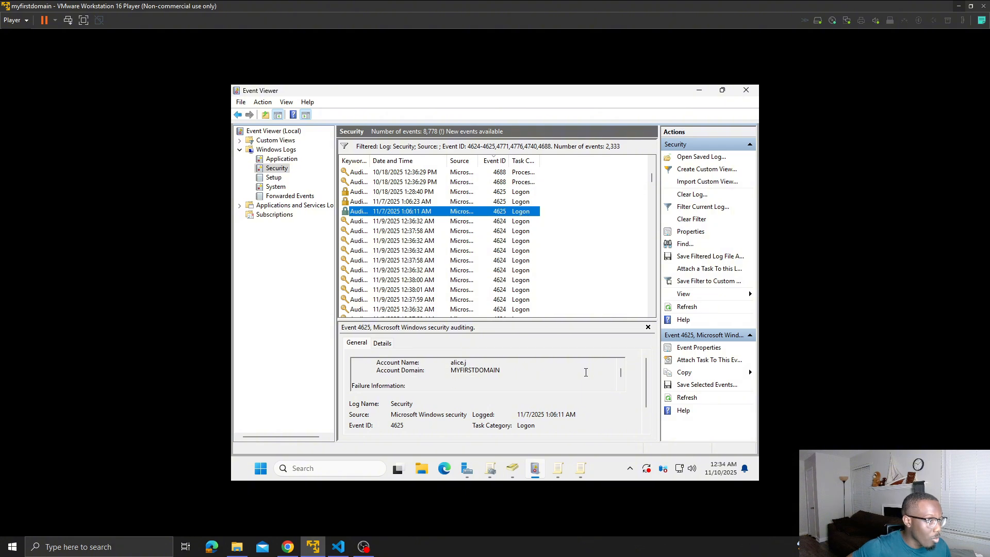
scroll(585, 374, "down", 1)
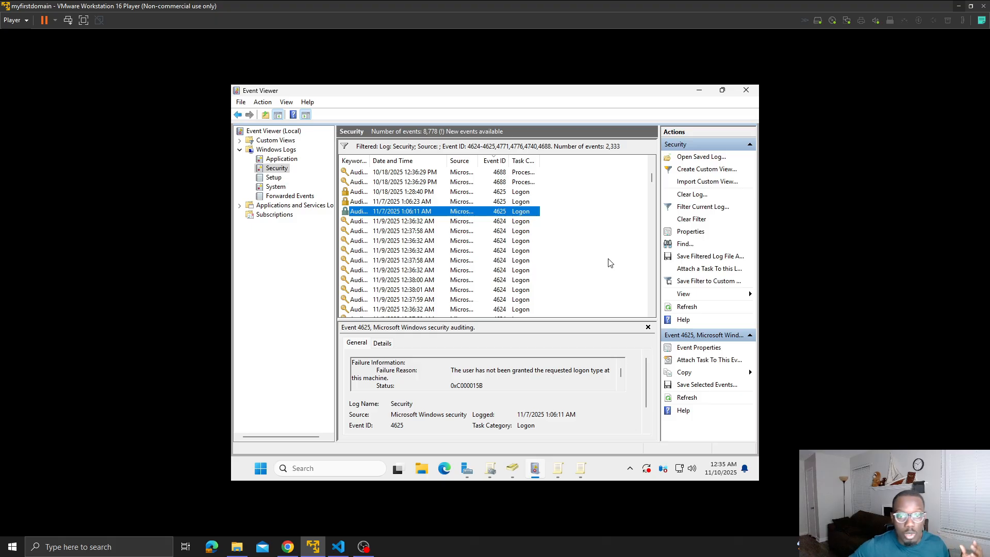
- Show the details of the 4688 process creation event listed just above the 4625 events
scroll(608, 260, "up", 1)
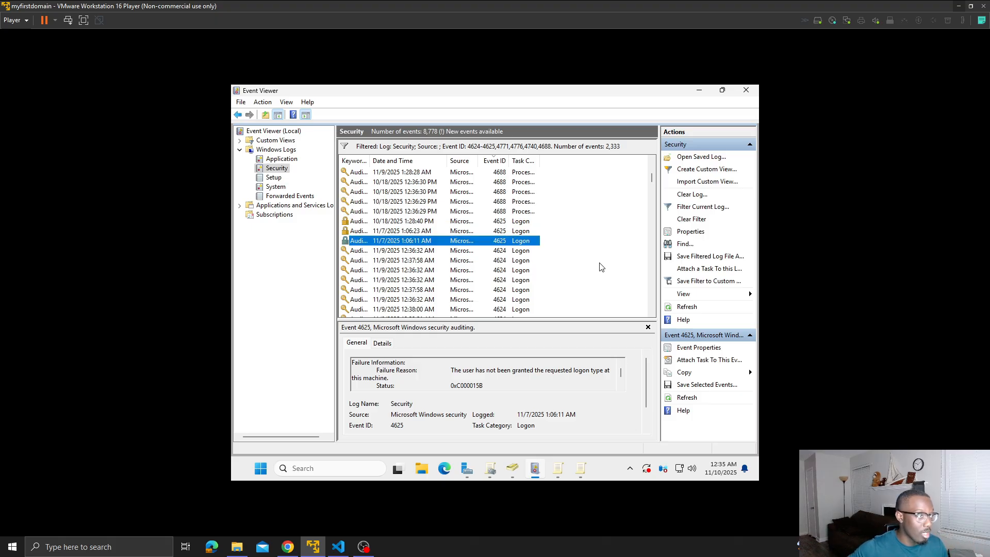
scroll(600, 267, "up", 1)
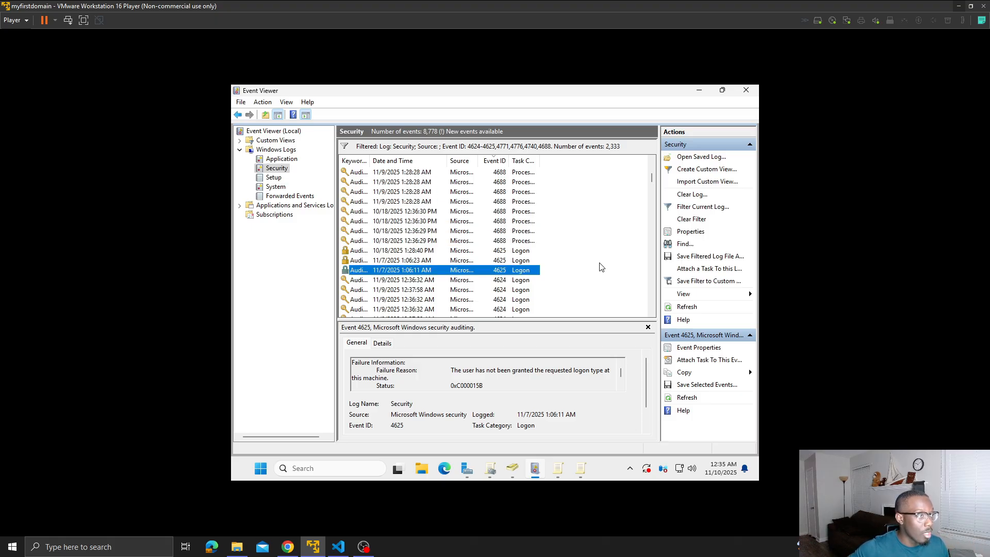
left_click(494, 241)
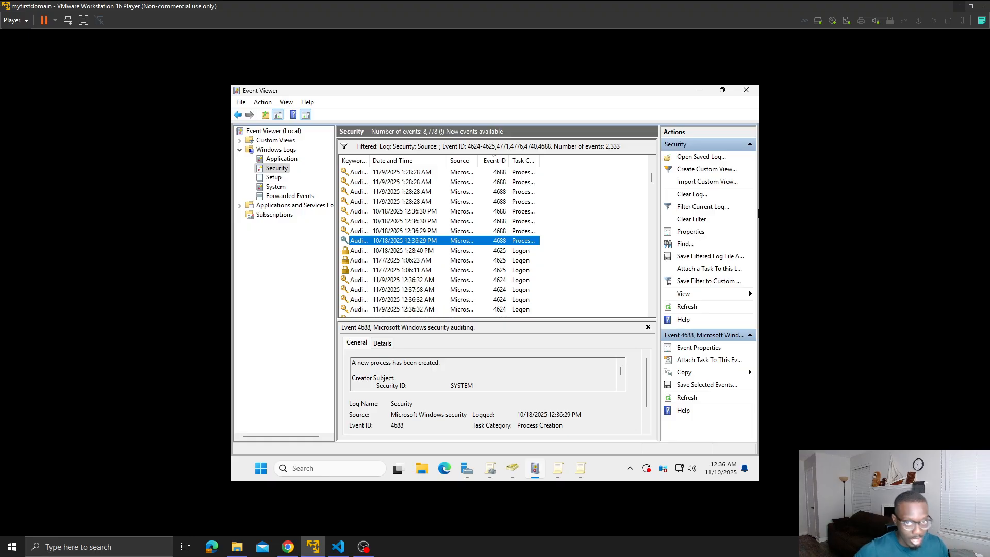
- Show the details of the 4776 credential validation event dated 10/17/2025 12:20:05 AM and look over the other 4776 events
scroll(546, 247, "up", 5)
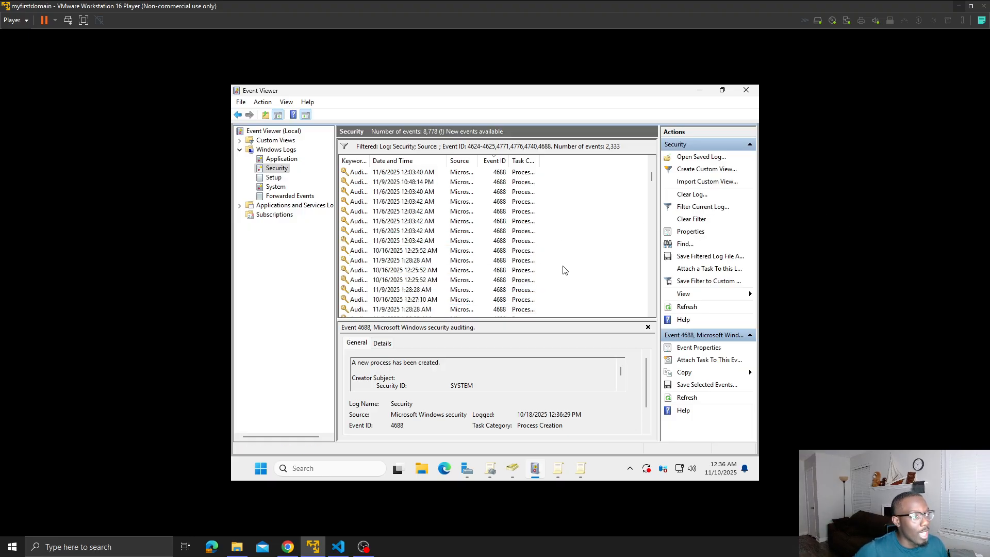
scroll(567, 272, "down", 8)
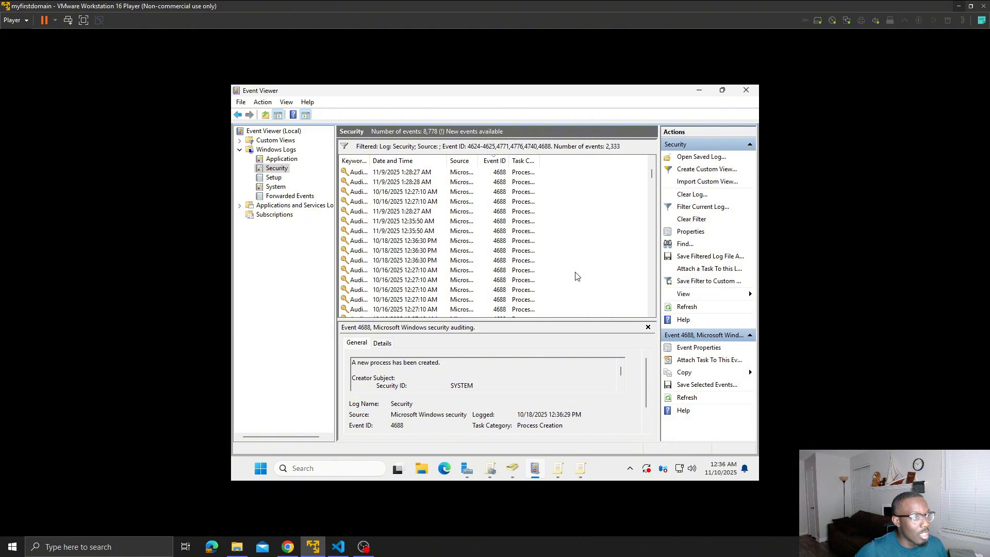
scroll(585, 280, "up", 20)
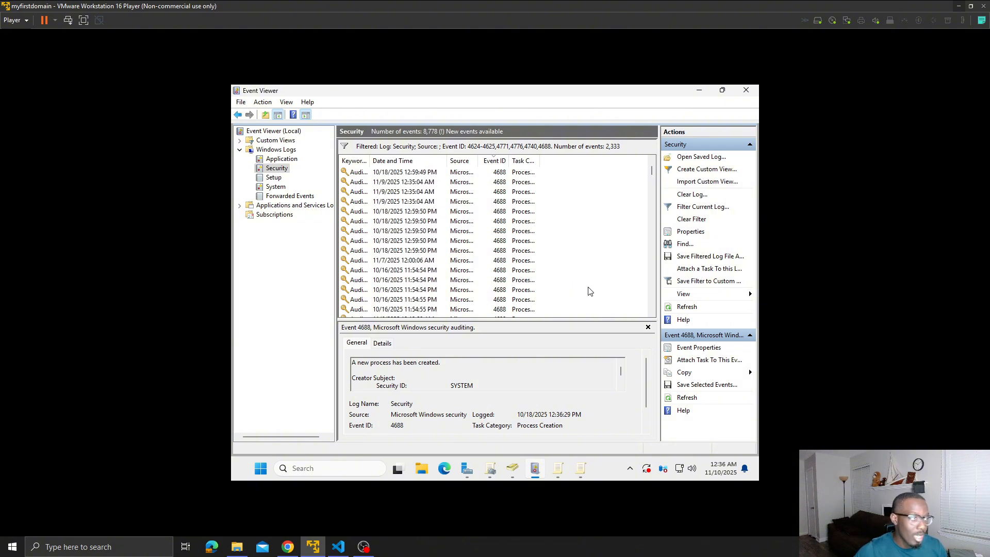
scroll(589, 290, "up", 10)
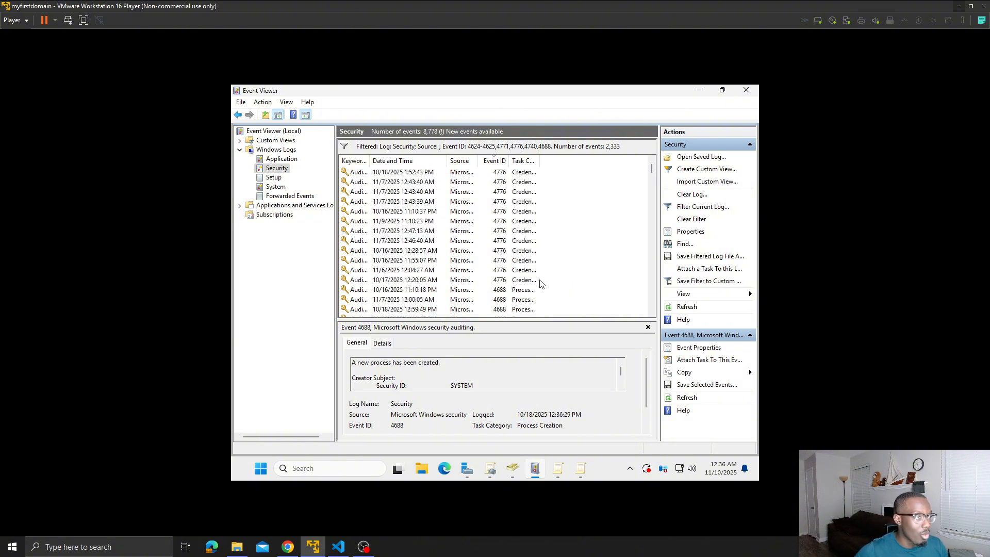
left_click(517, 283)
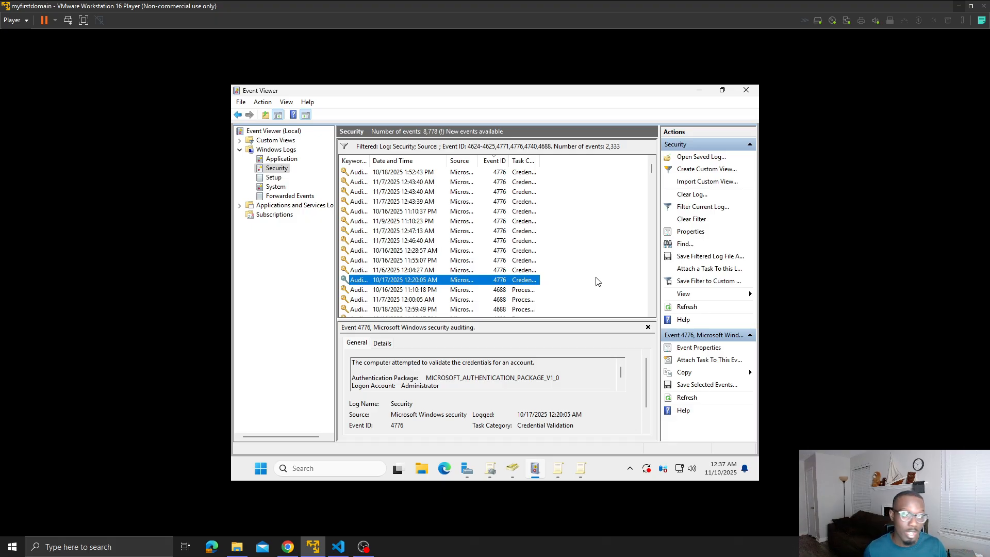
scroll(612, 262, "up", 2)
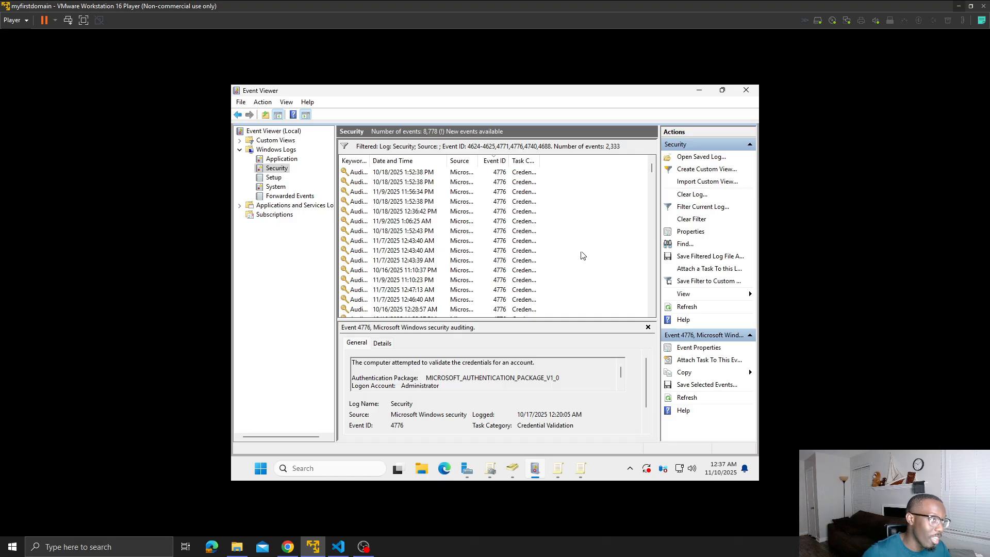
scroll(558, 249, "down", 8)
scroll(560, 253, "up", 8)
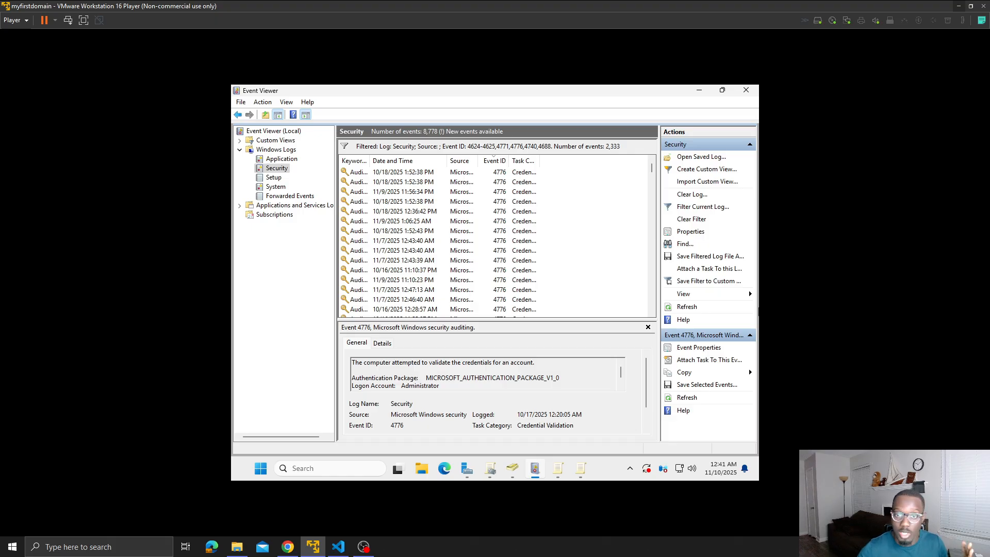
- Switch back to the Group Policy Management Editor window showing the Object Access audit policies and maximize it
left_click(577, 469)
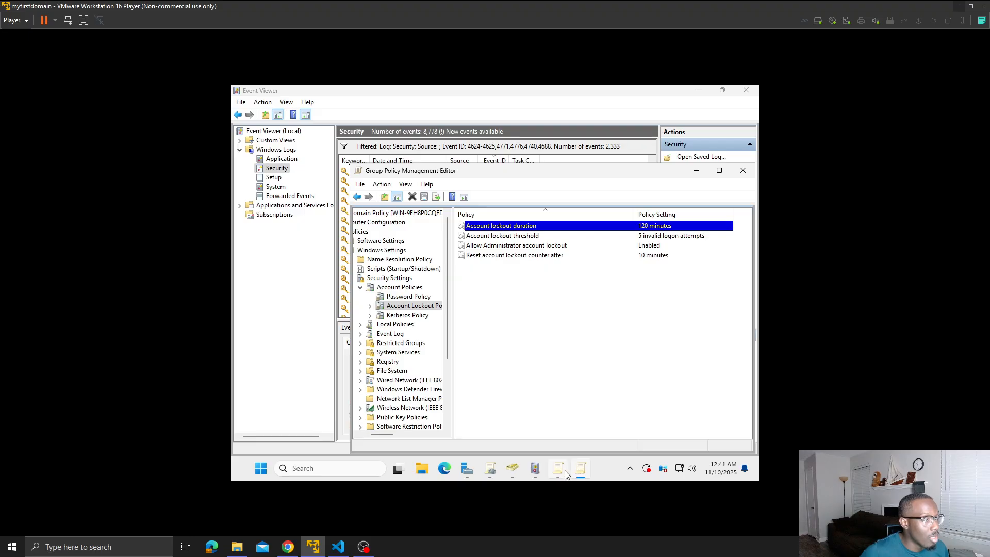
left_click(559, 471)
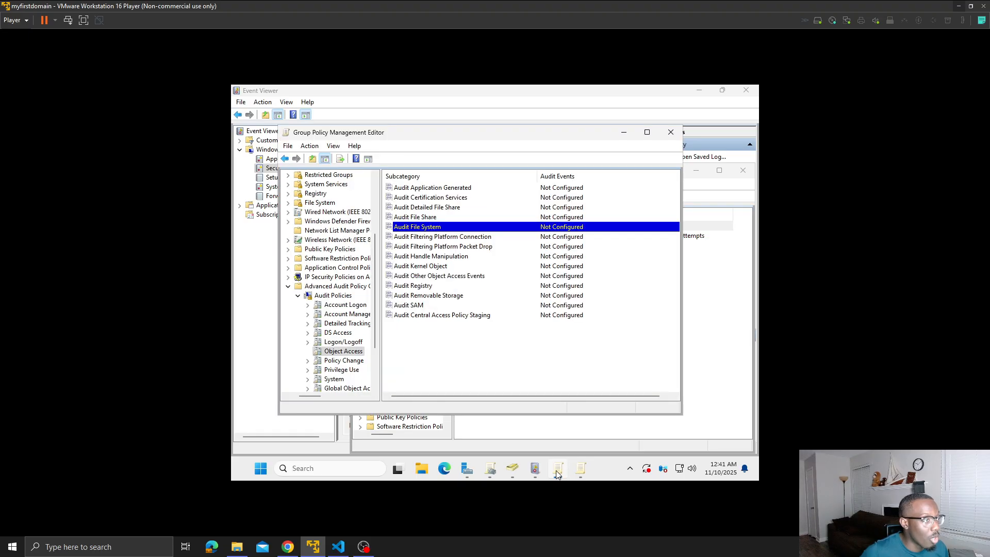
left_click(648, 132)
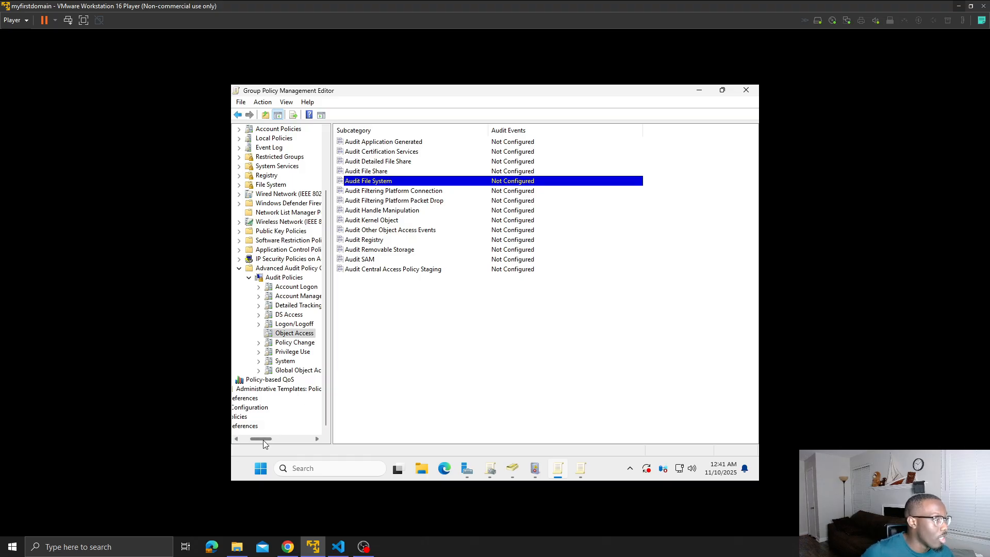
left_click_drag(263, 440, 251, 437)
scroll(278, 361, "up", 3)
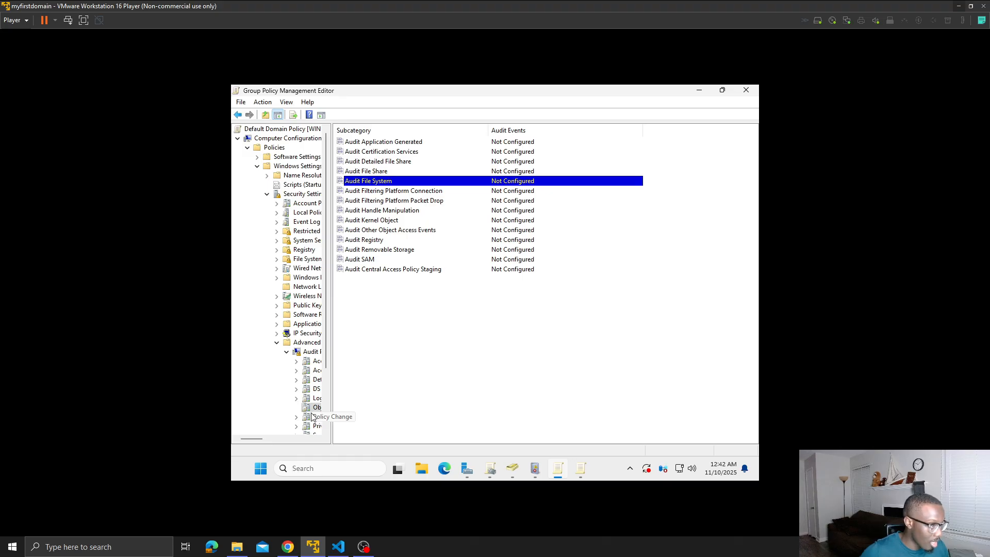
- Configure the Audit File System policy to audit both Success and Failure events and apply it
right_click(412, 185)
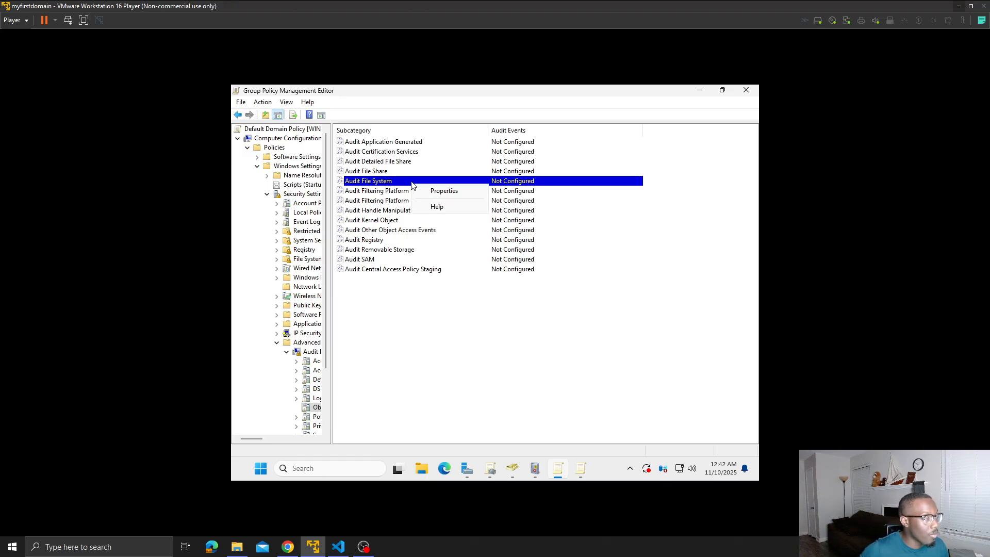
left_click(428, 192)
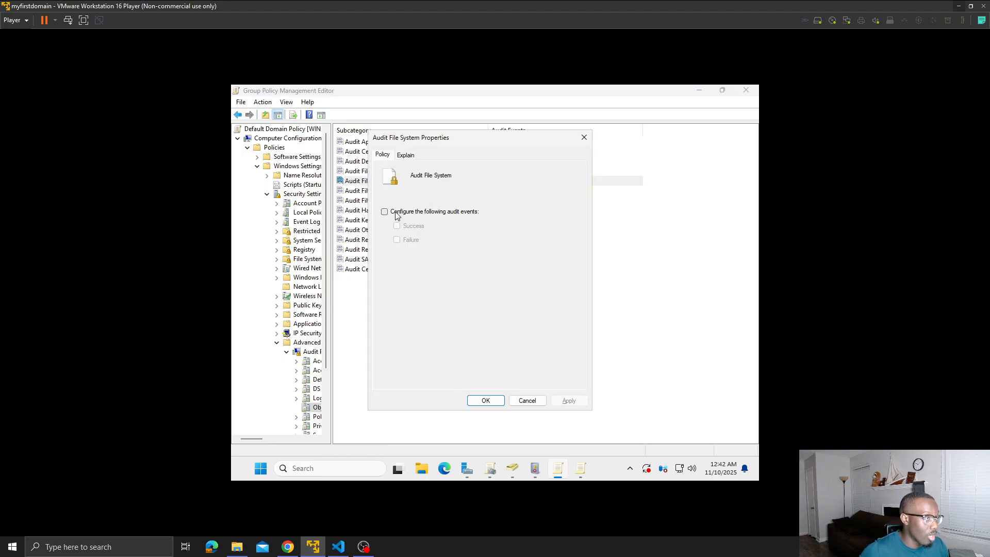
left_click(396, 215)
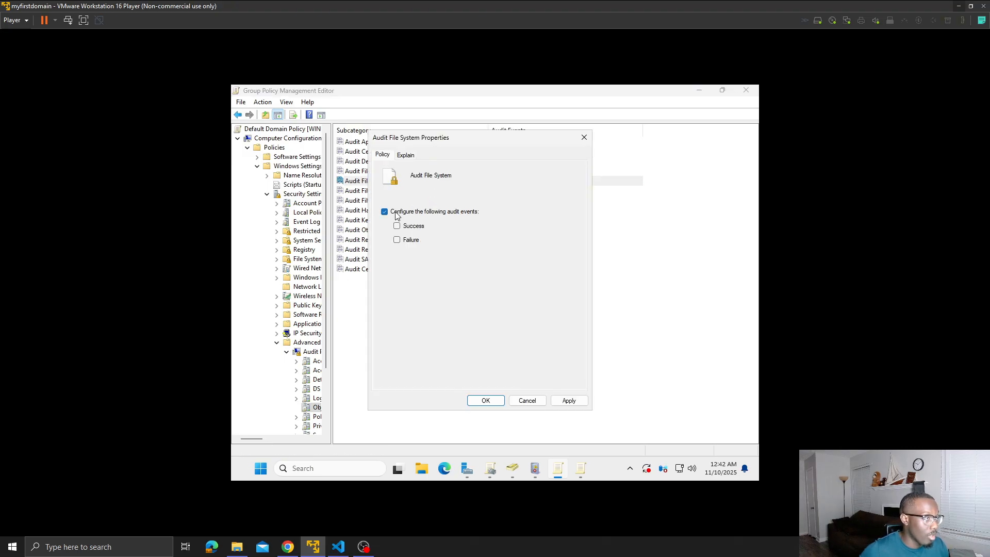
left_click(419, 227)
left_click(411, 241)
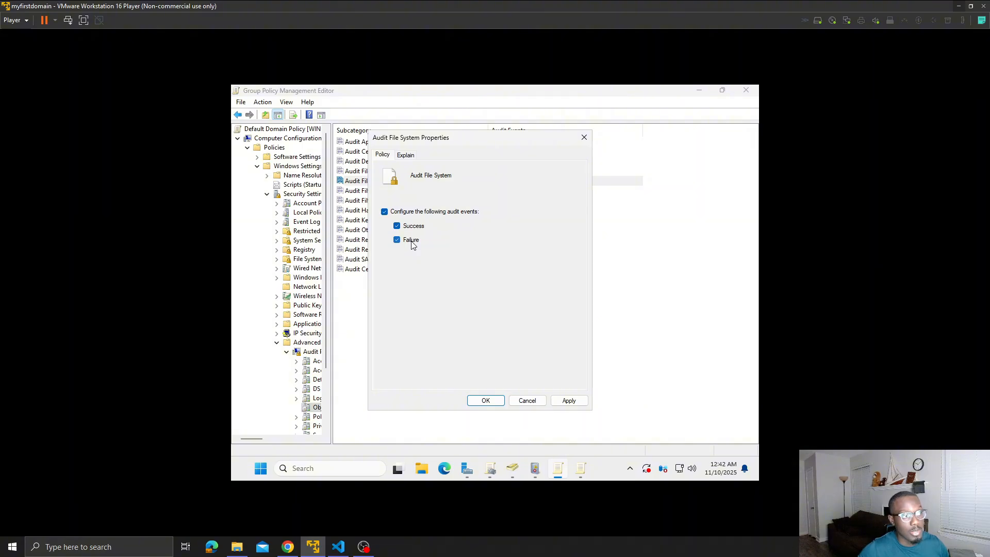
left_click(584, 402)
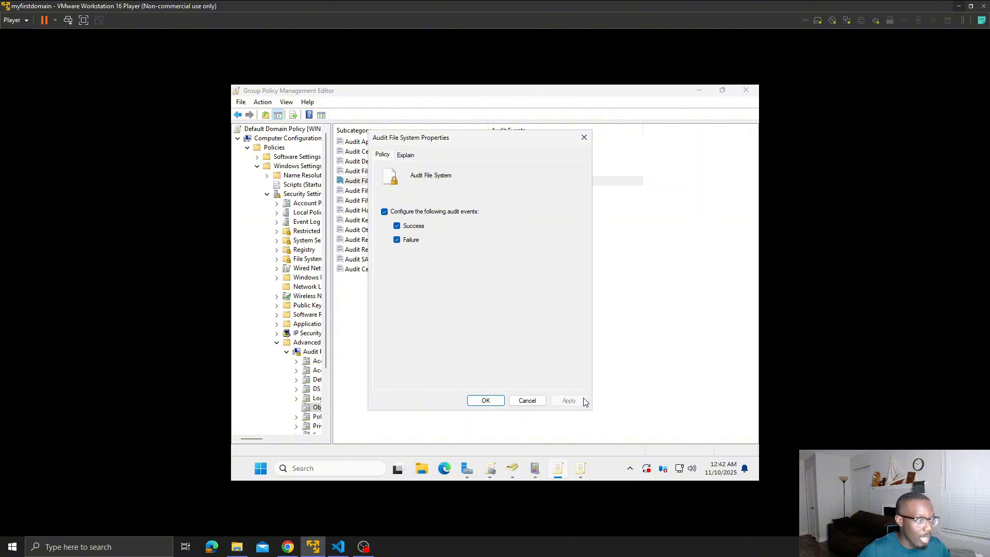
left_click(486, 401)
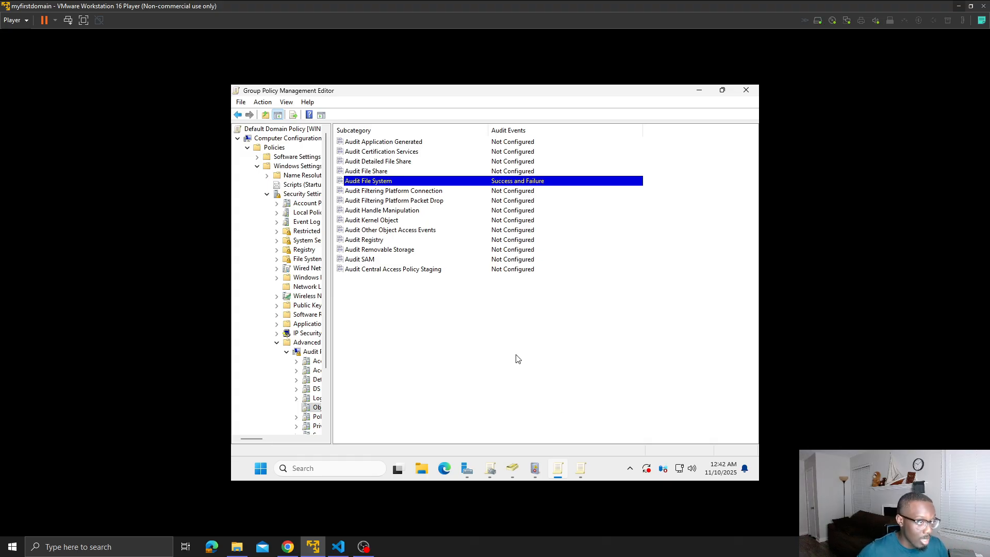
- In File Explorer, go to the Downloads folder and show the properties of the AD Environment folder
left_click(425, 474)
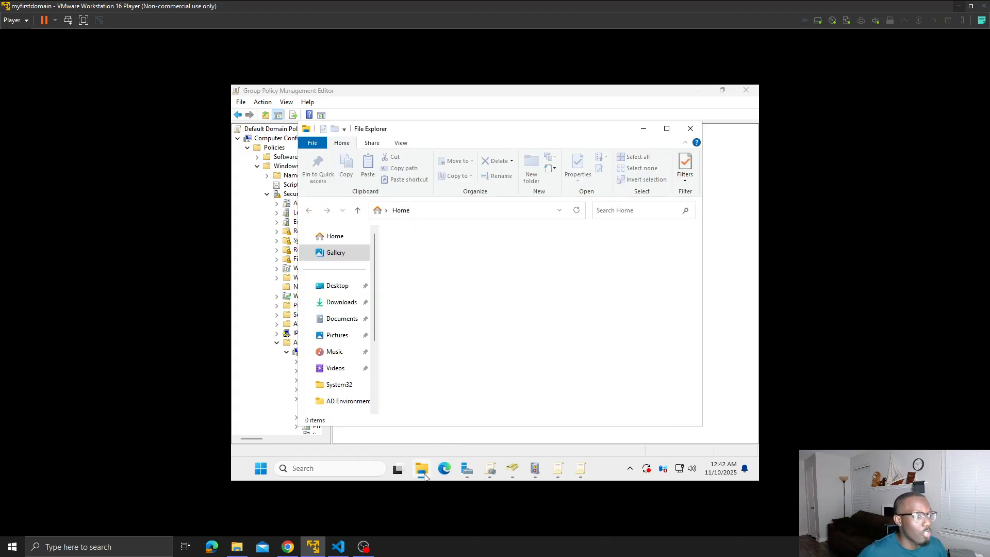
left_click(347, 401)
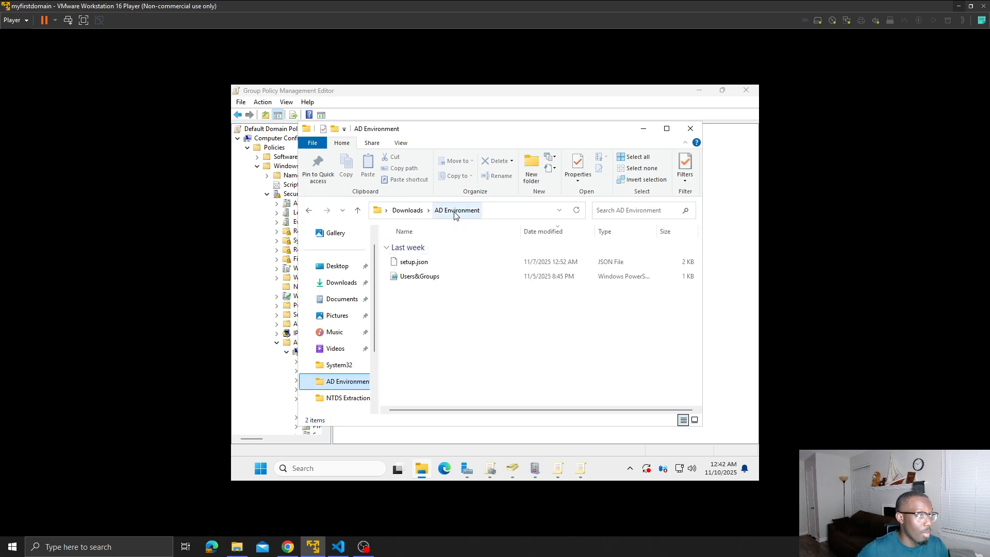
left_click(410, 210)
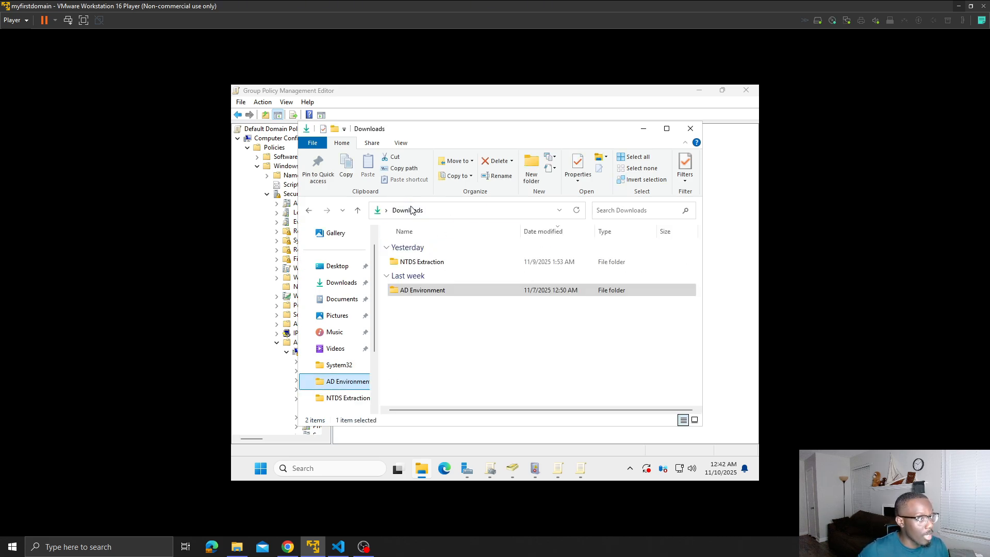
right_click(447, 291)
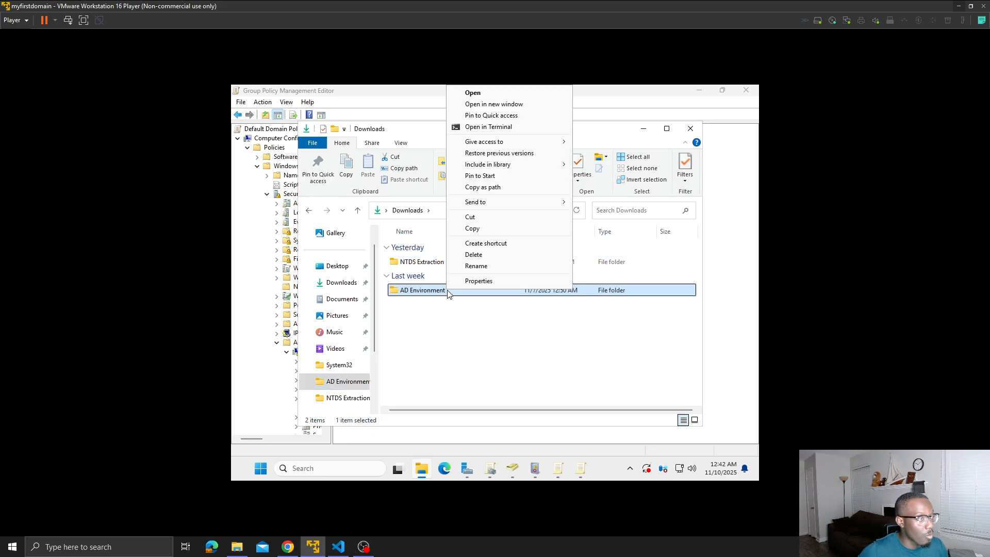
left_click(474, 282)
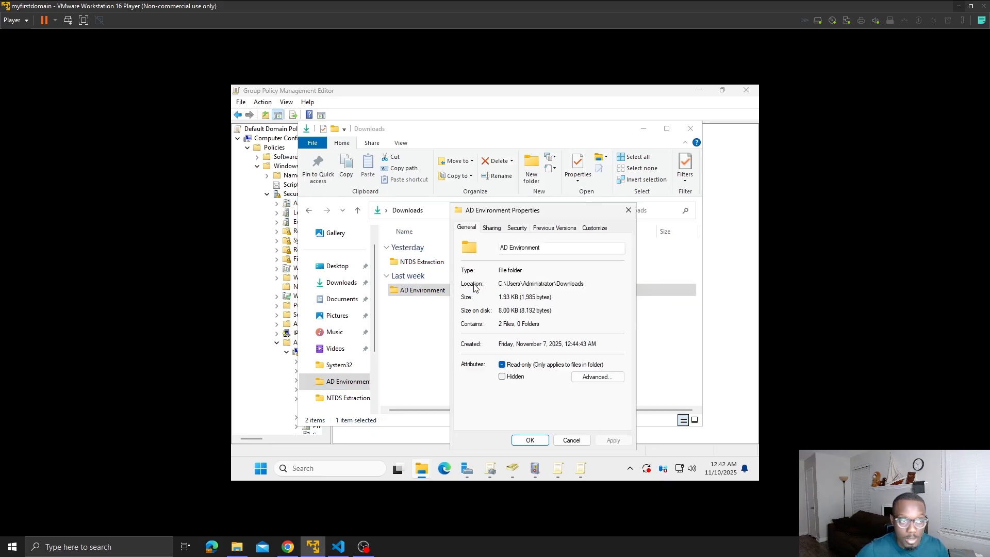
- View the blank auditing entry form in the AD Environment folder's advanced security settings, then close the folder's dialogs without adding an entry
left_click(517, 229)
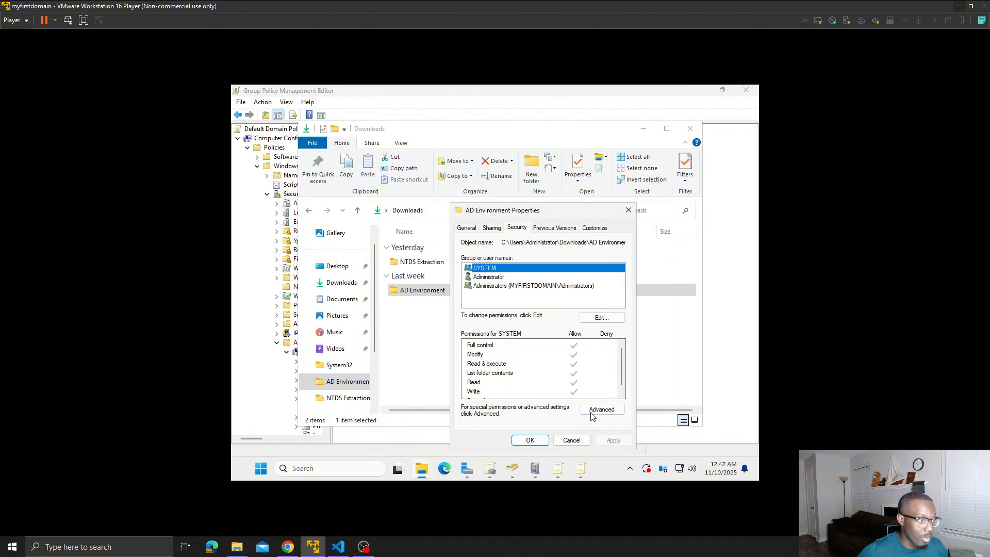
left_click(608, 412)
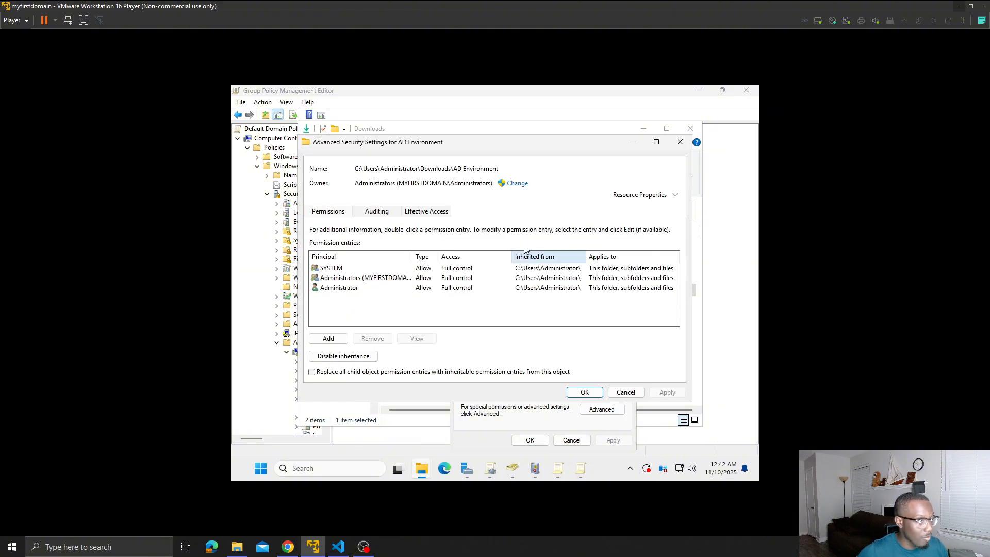
left_click(391, 217)
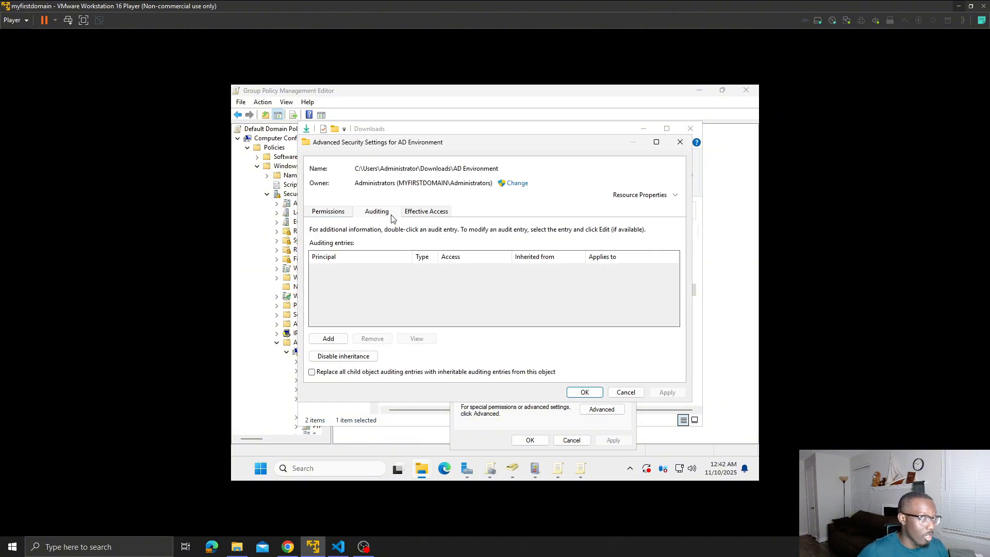
left_click(329, 338)
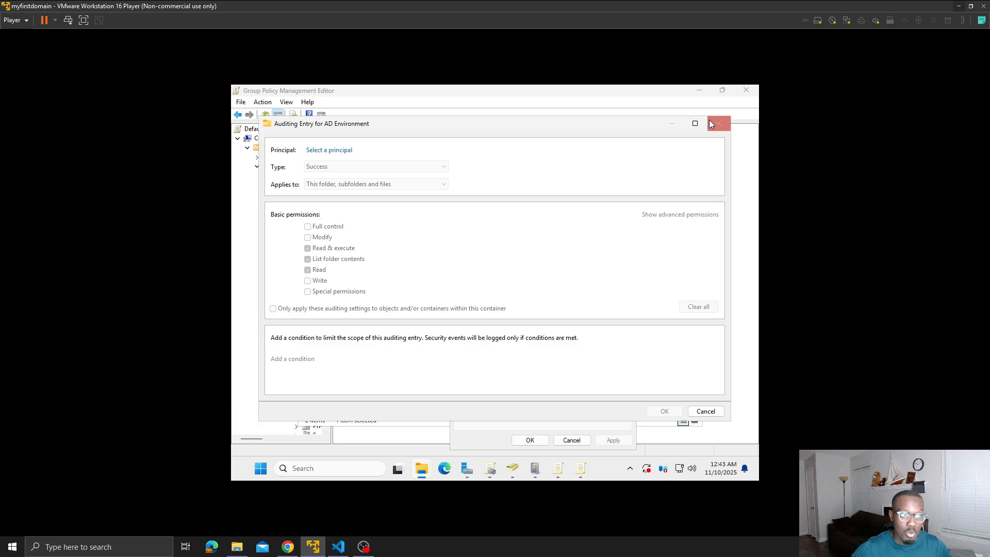
left_click(723, 123)
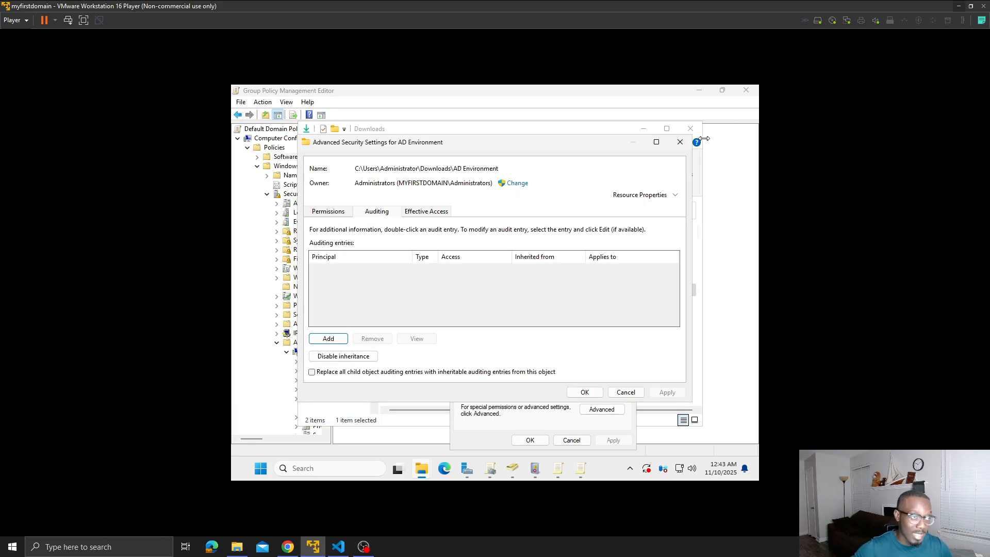
left_click(678, 144)
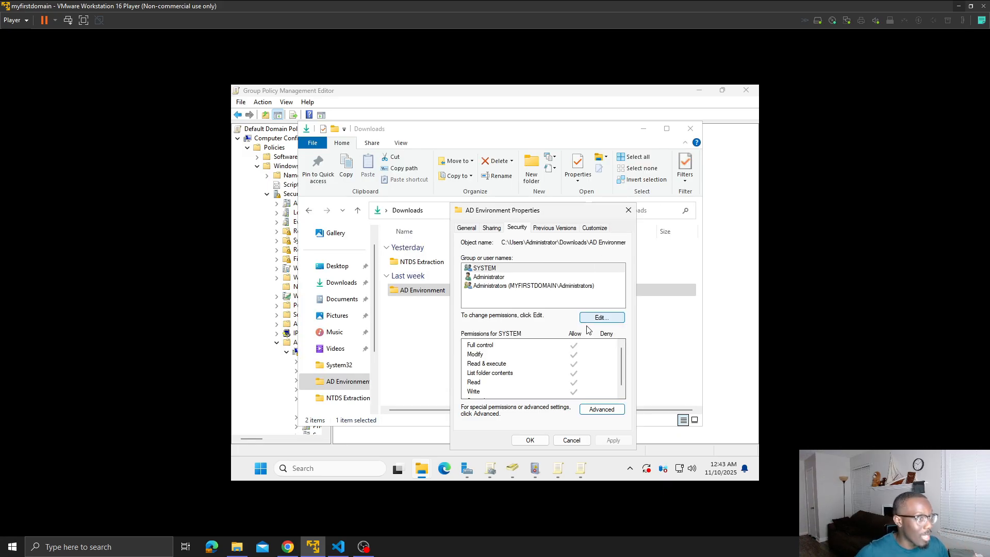
left_click(628, 210)
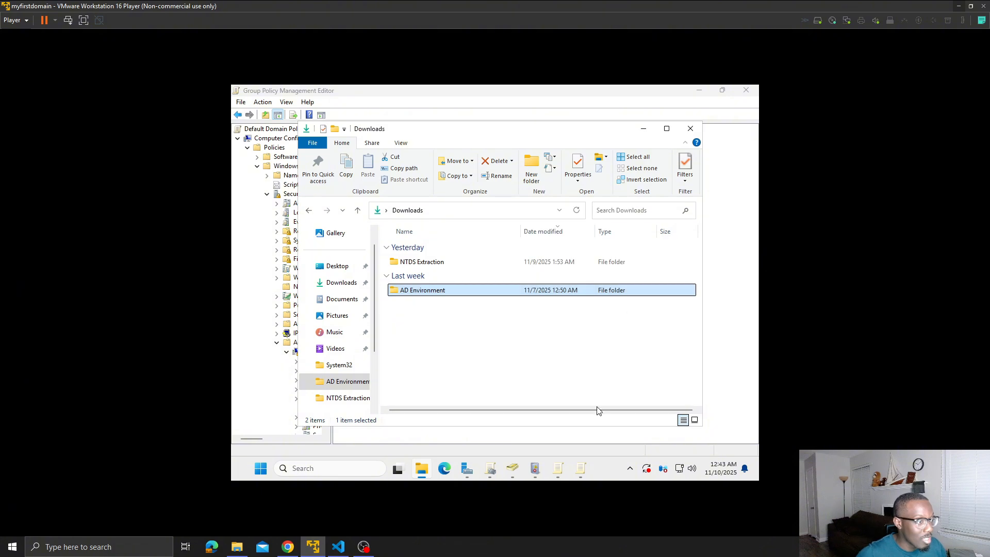
- Return to the Group Policy Management Editor and set the Audit File System policy back to Not Configured
left_click(557, 468)
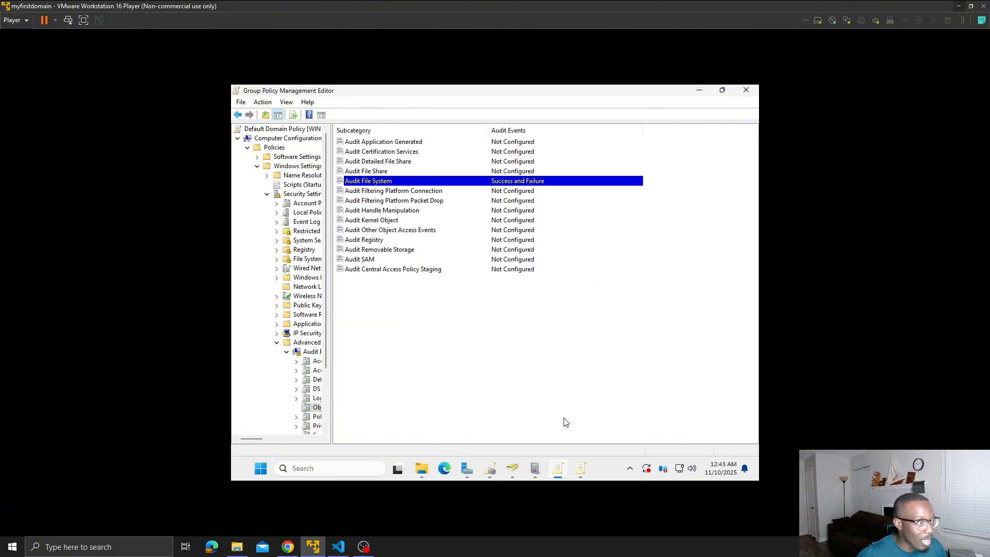
right_click(418, 181)
left_click(450, 187)
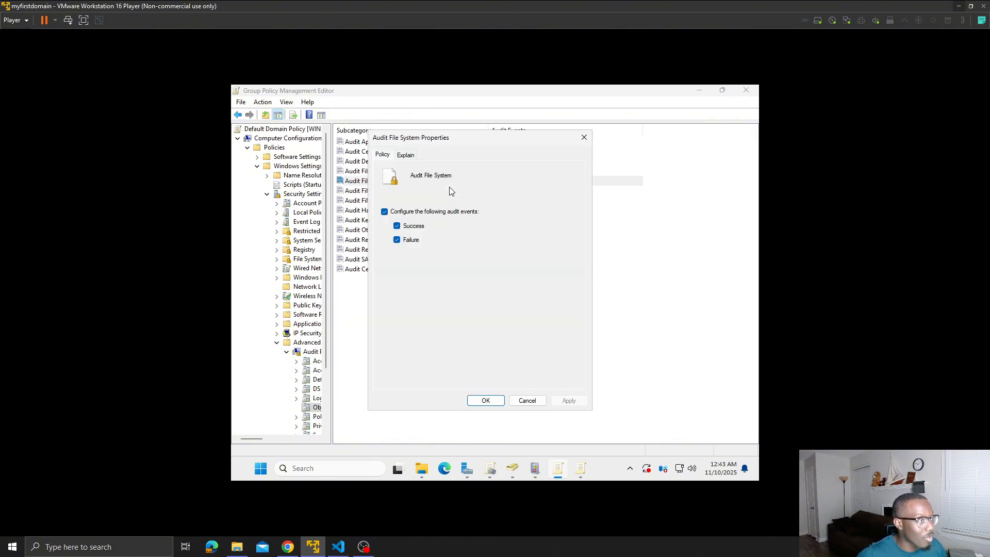
left_click(386, 212)
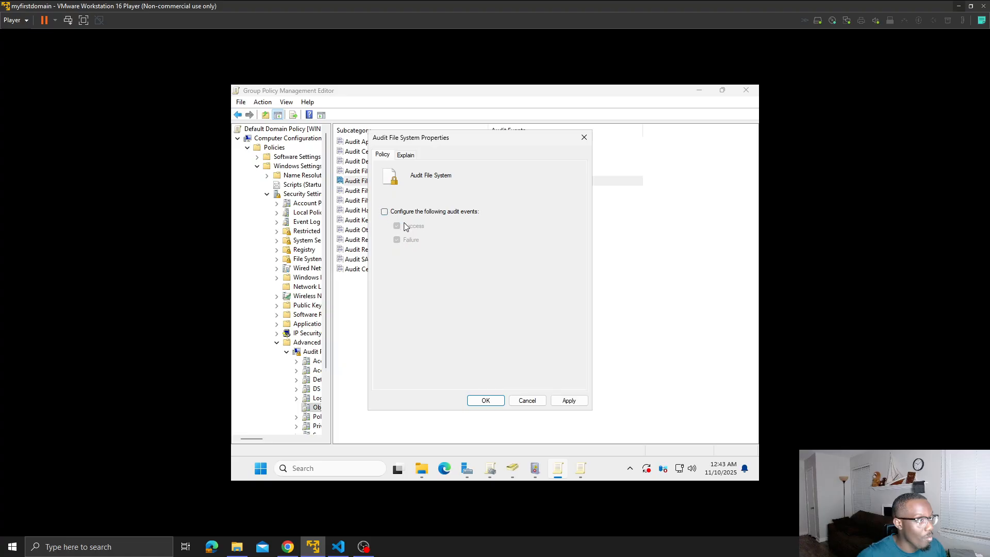
left_click(567, 401)
left_click(495, 401)
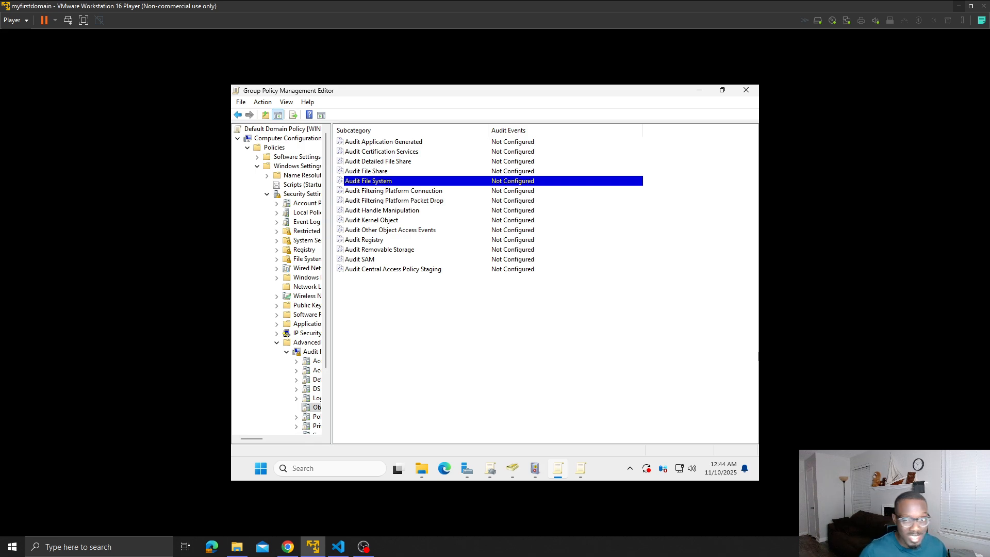
key("ctrl+F5")
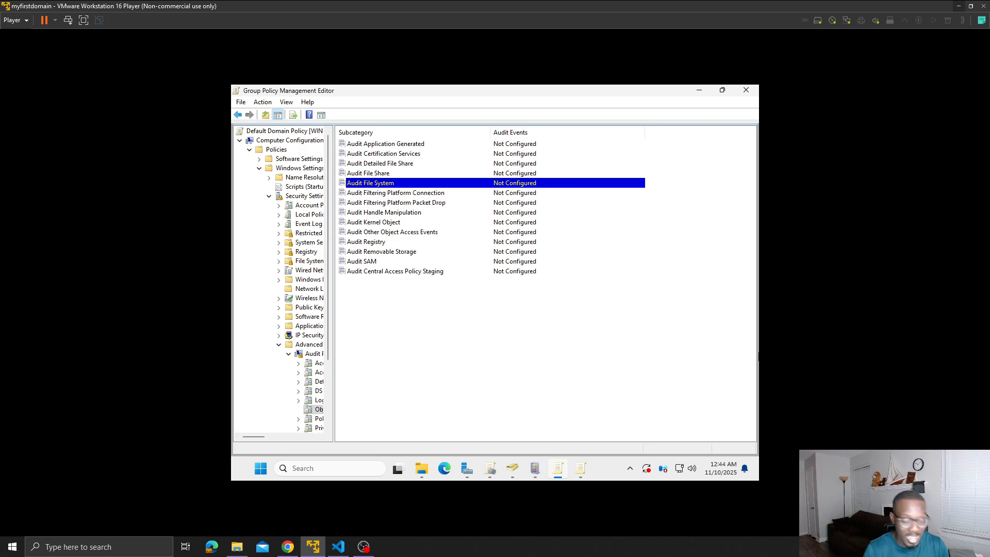